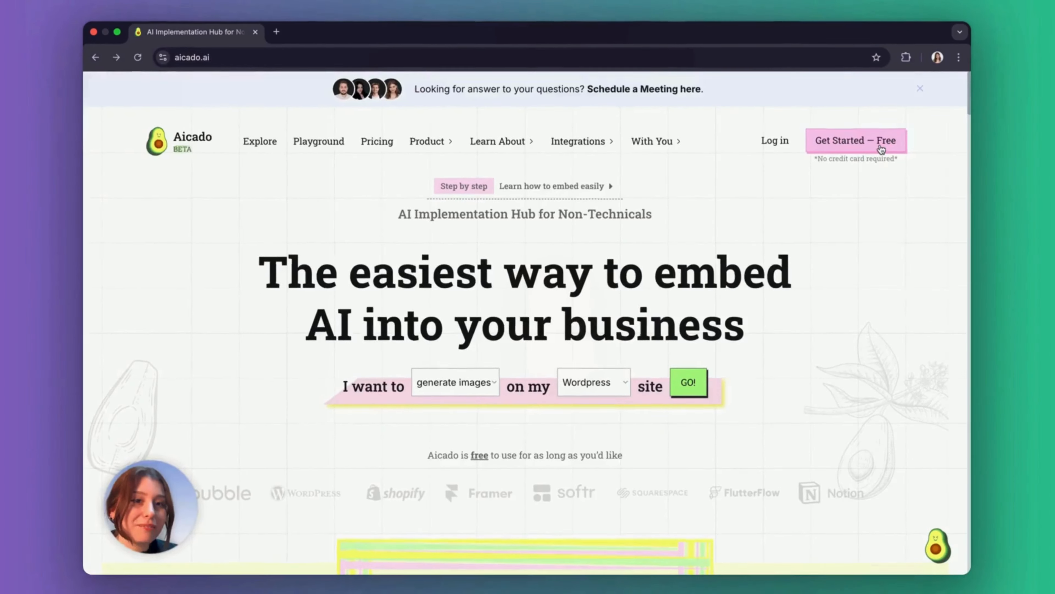
# Sign up for Aicado with Continue with Google, picking the account and approving with Devam Et
pyautogui.click(814, 166)
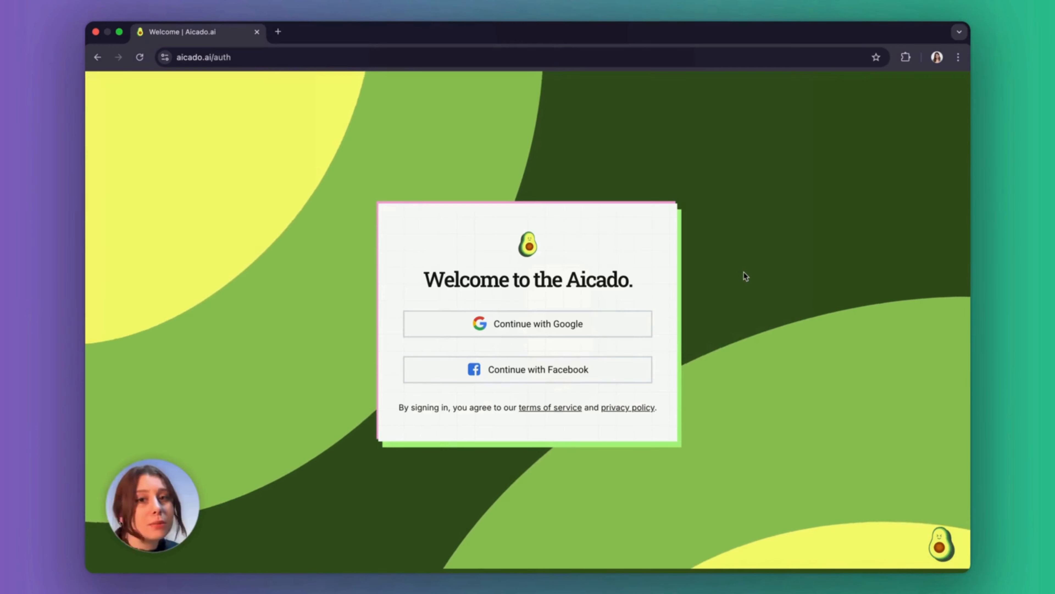
pyautogui.click(617, 320)
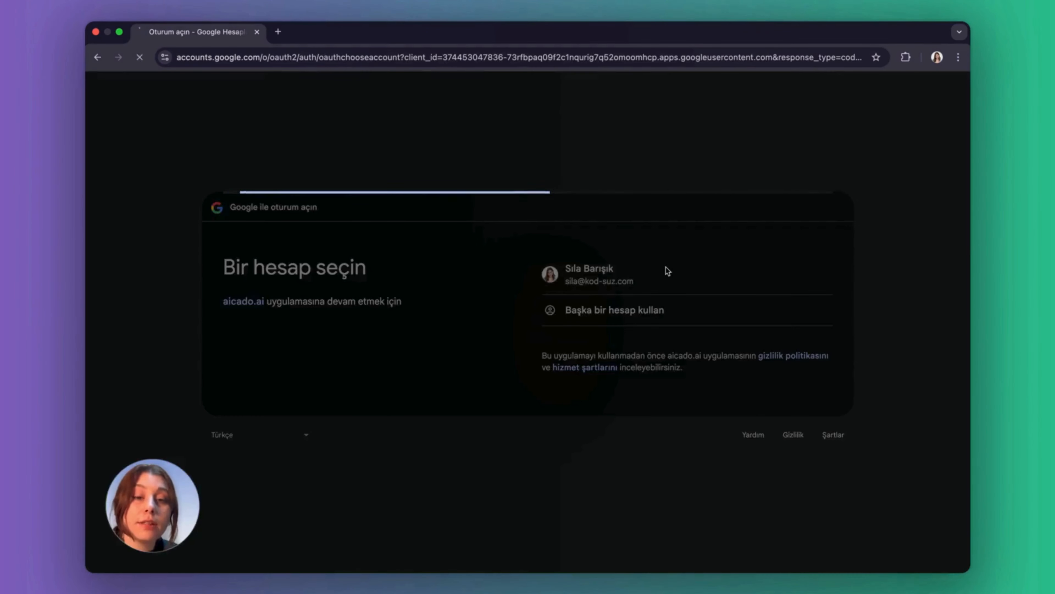
pyautogui.click(665, 269)
pyautogui.click(767, 384)
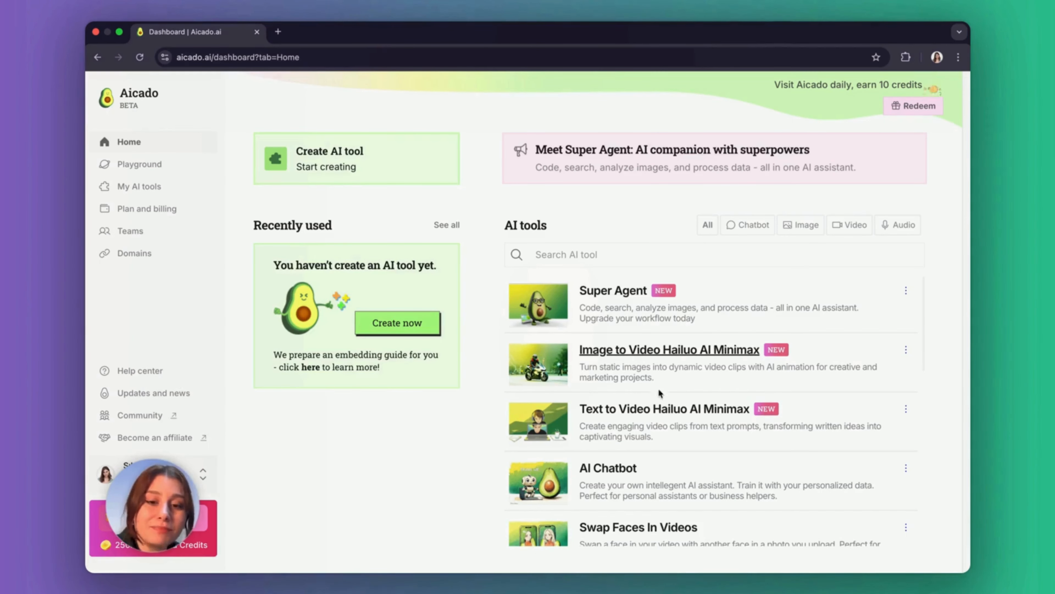
# Browse the dashboard's AI tools through the Chatbot, Image, Video, Audio and All filters
pyautogui.scroll(-10, 767, 317)
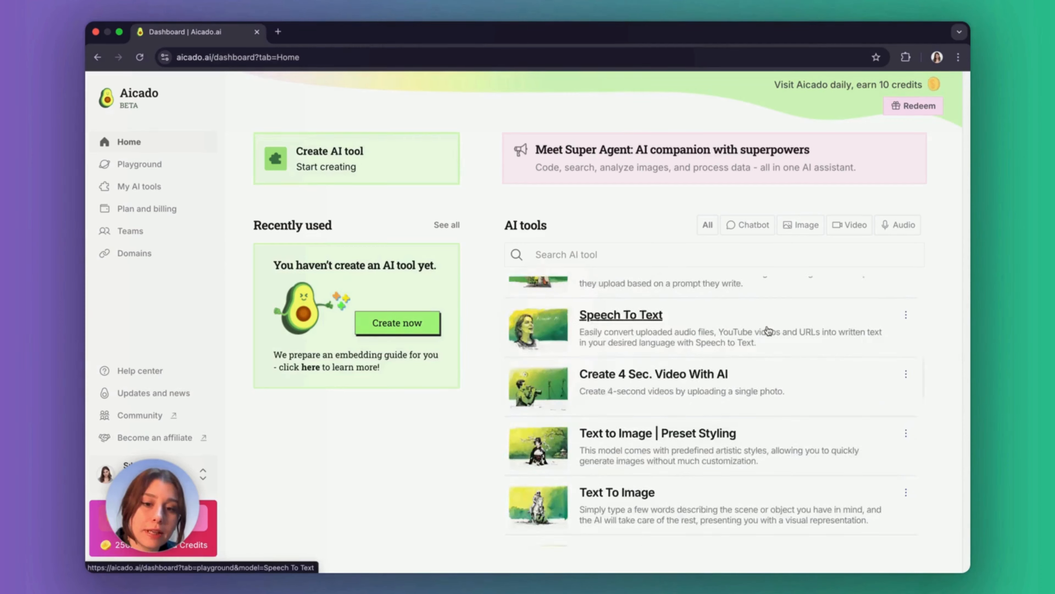
pyautogui.scroll(-5, 768, 330)
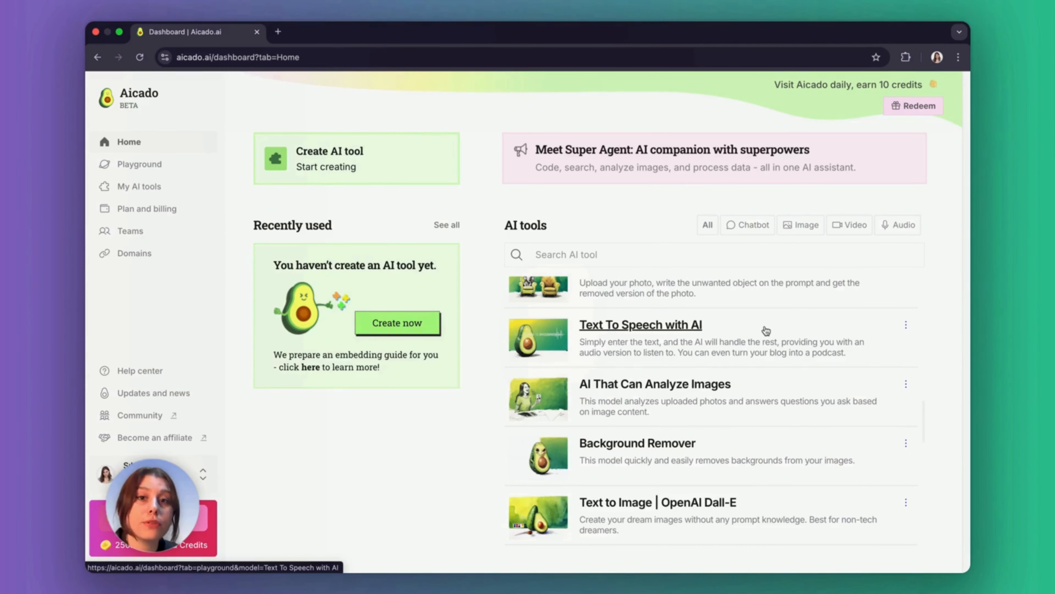
pyautogui.click(748, 224)
pyautogui.click(801, 225)
pyautogui.click(850, 224)
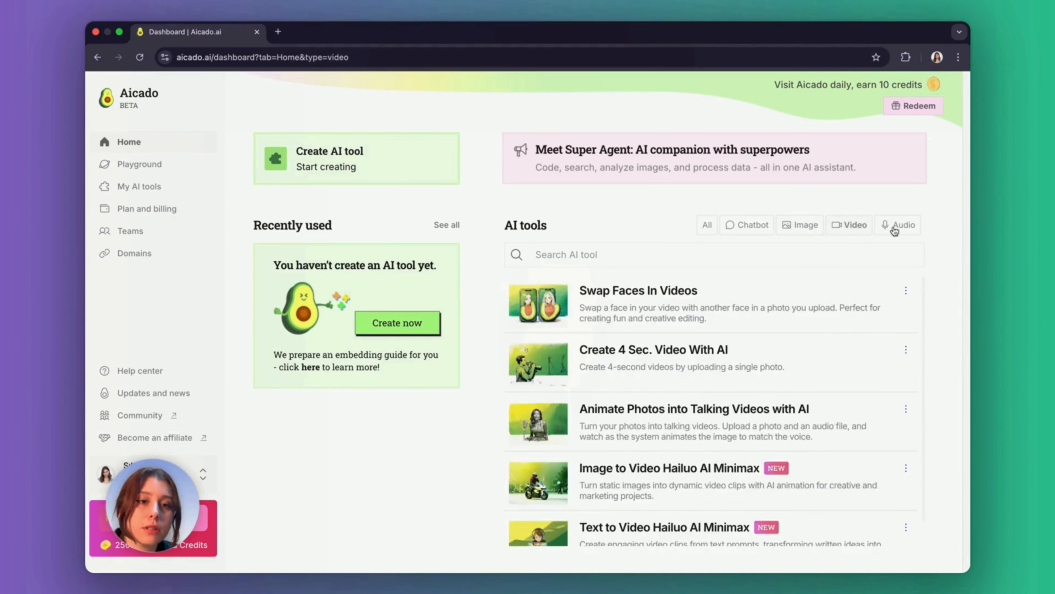
pyautogui.click(899, 225)
pyautogui.click(707, 225)
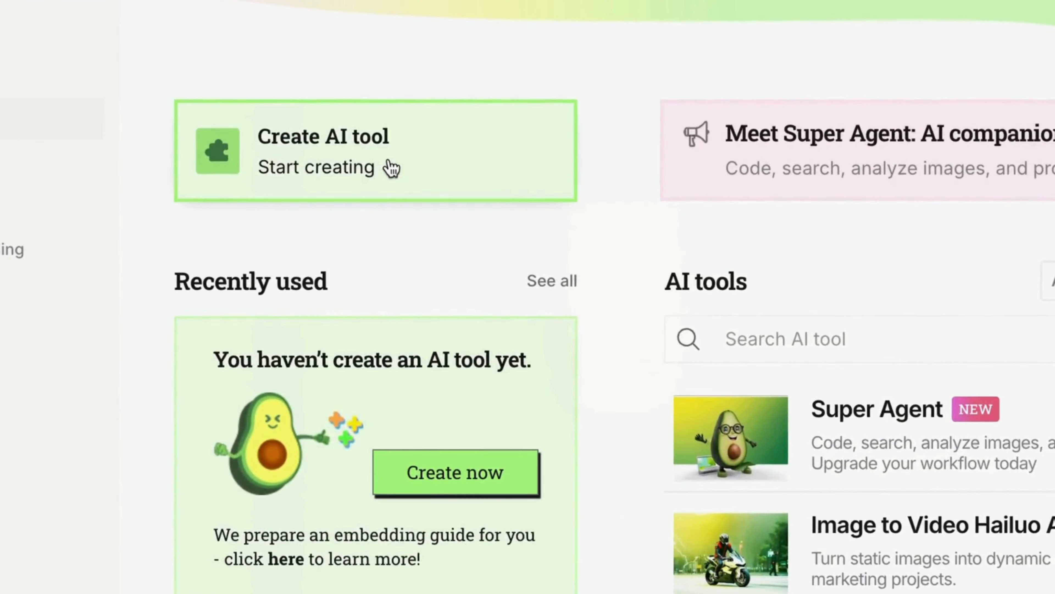
# Start a new AI tool from the Chatbot category's Super Agent type
pyautogui.click(364, 162)
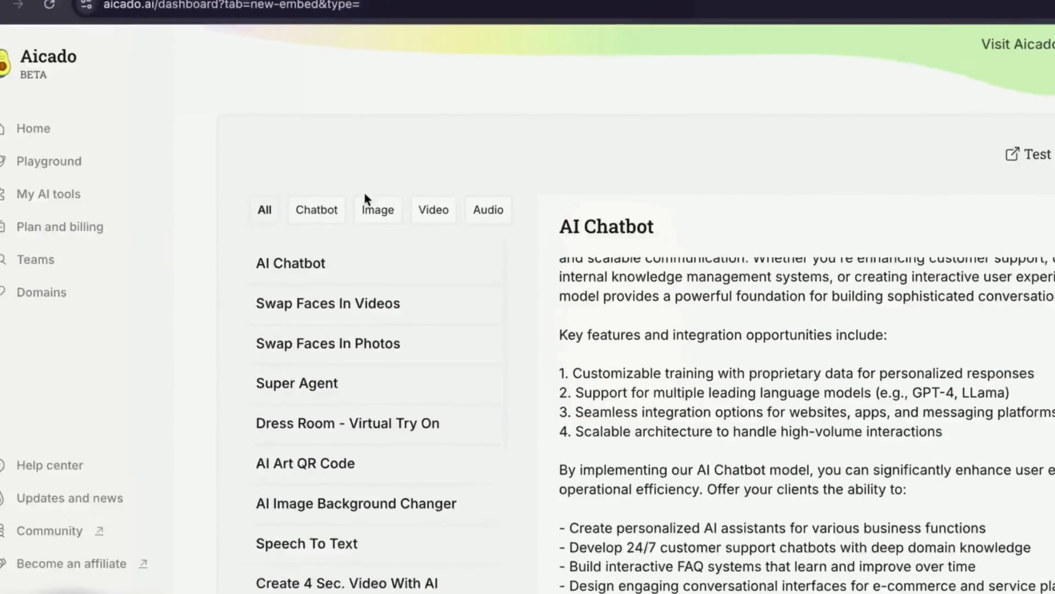
pyautogui.click(318, 209)
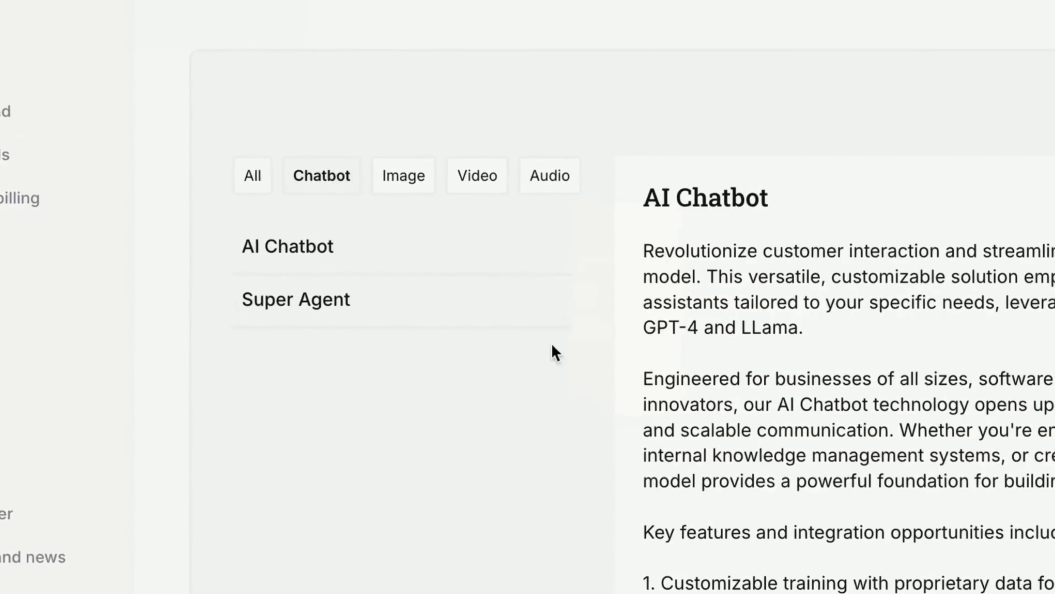
pyautogui.click(513, 312)
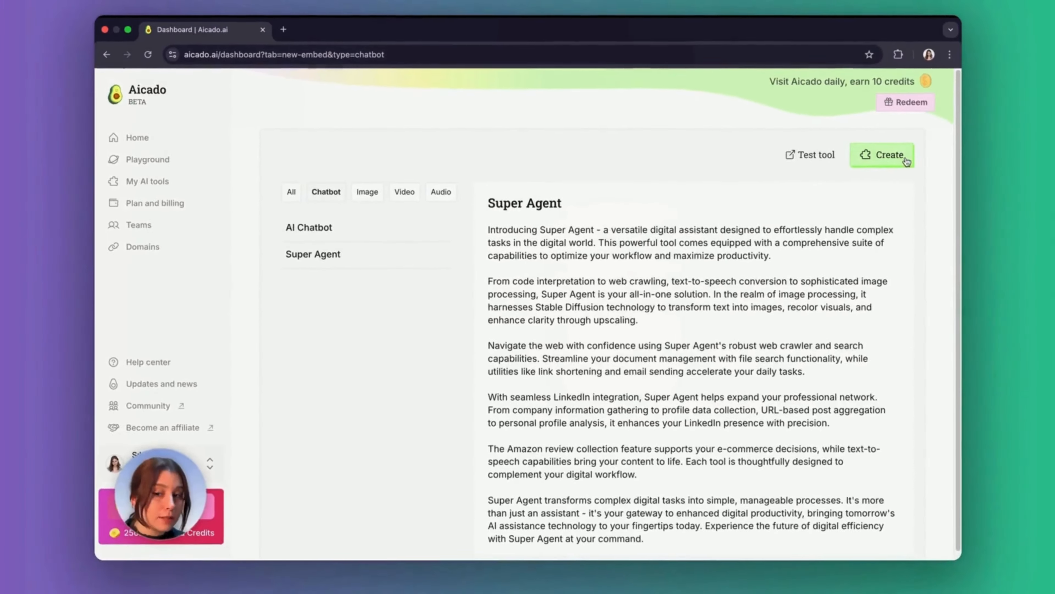
pyautogui.click(906, 161)
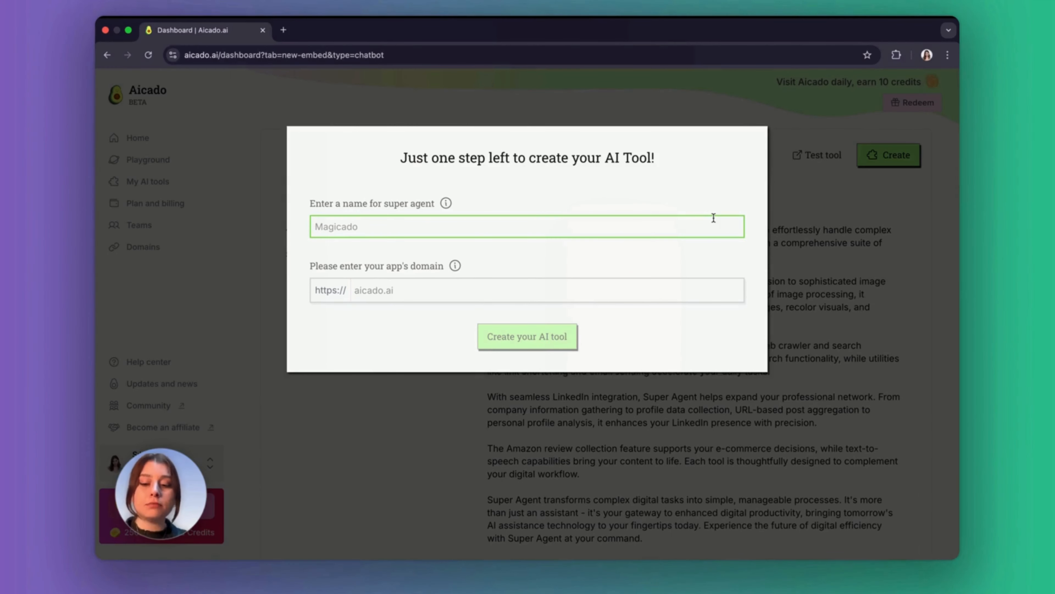
# Name the new agent 'Aicado', bind it to the aicado.ai domain, and create it
pyautogui.write('Aicado')
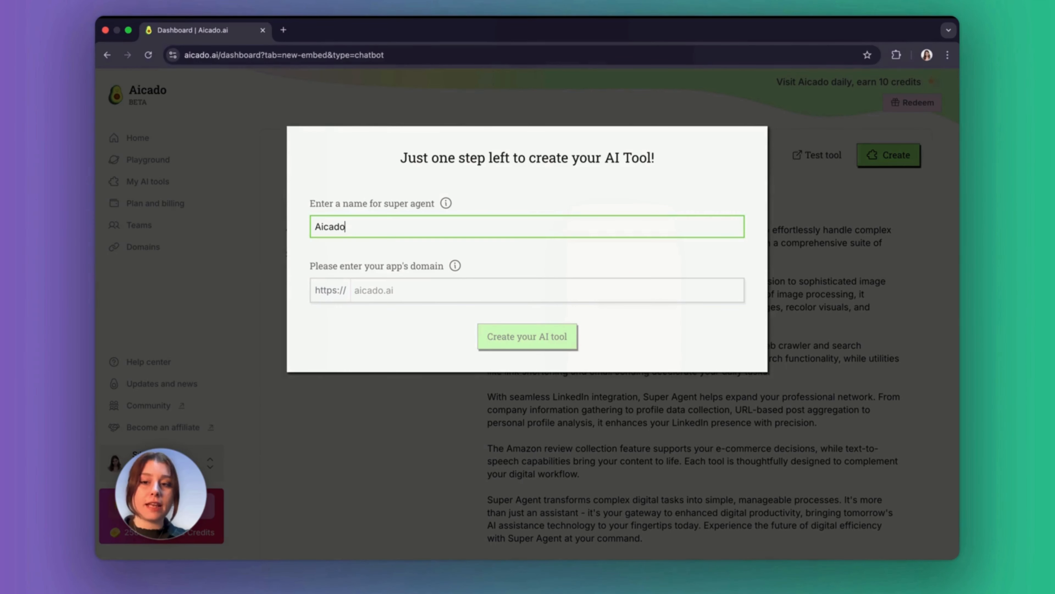
pyautogui.click(606, 289)
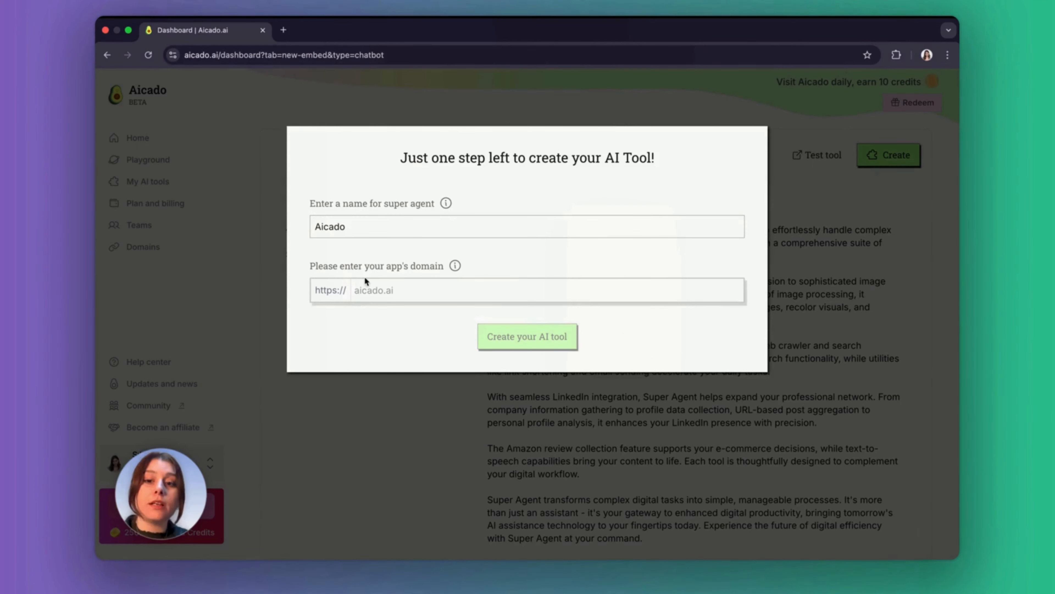
pyautogui.moveTo(468, 269)
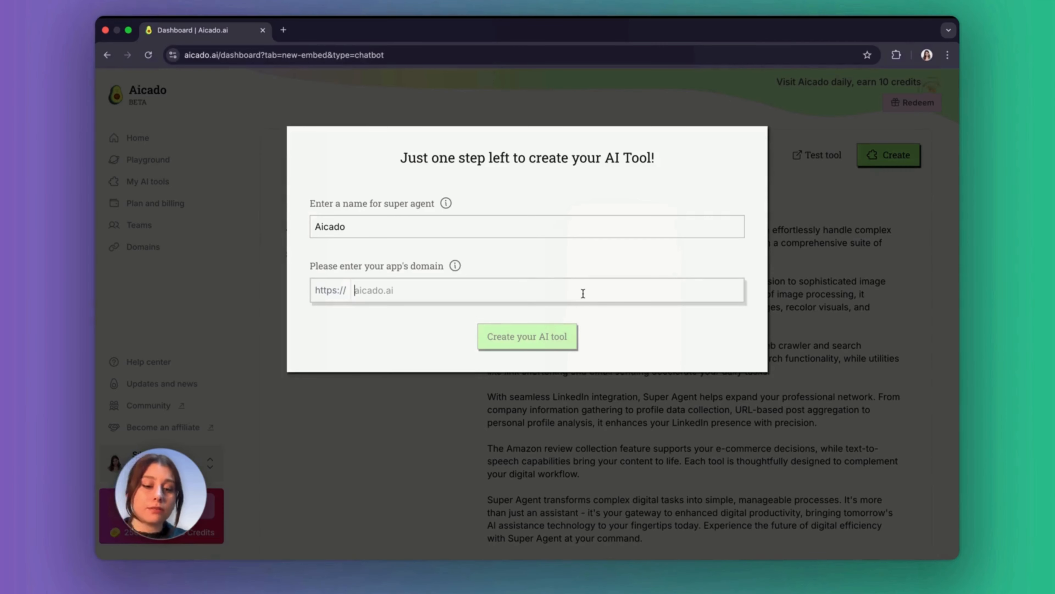
pyautogui.write('aicado.ai')
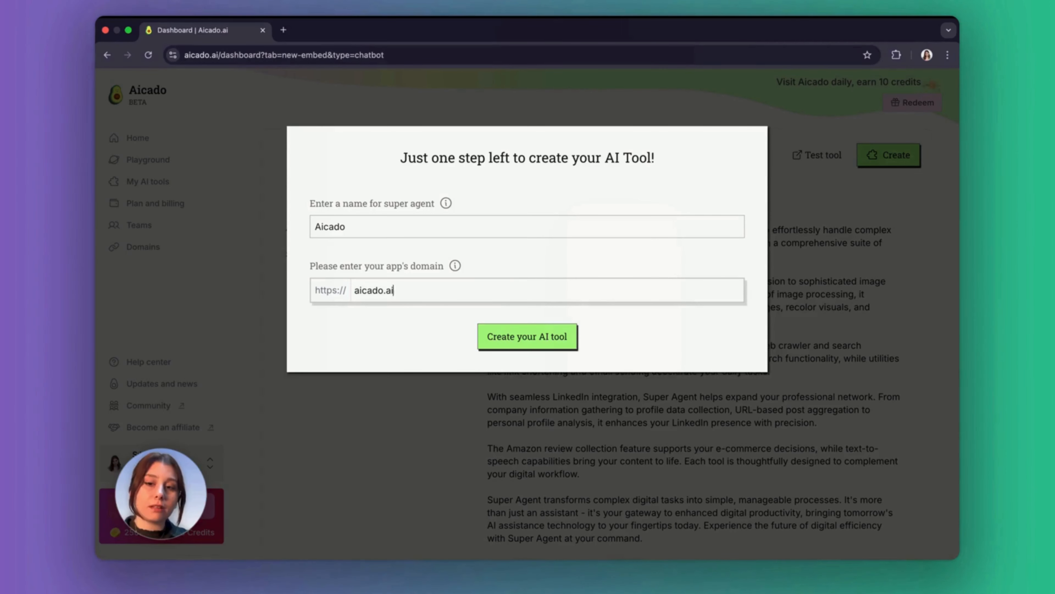
pyautogui.click(567, 342)
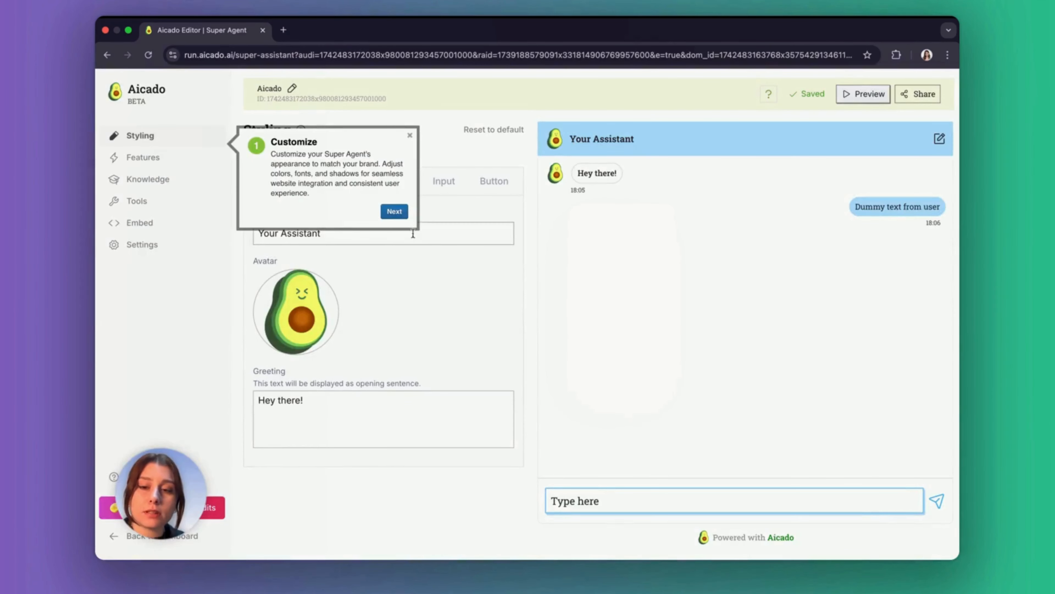
# Step through the editor's guided tour, restart it, then dismiss the tour popup
pyautogui.click(396, 213)
pyautogui.click(396, 204)
pyautogui.click(394, 302)
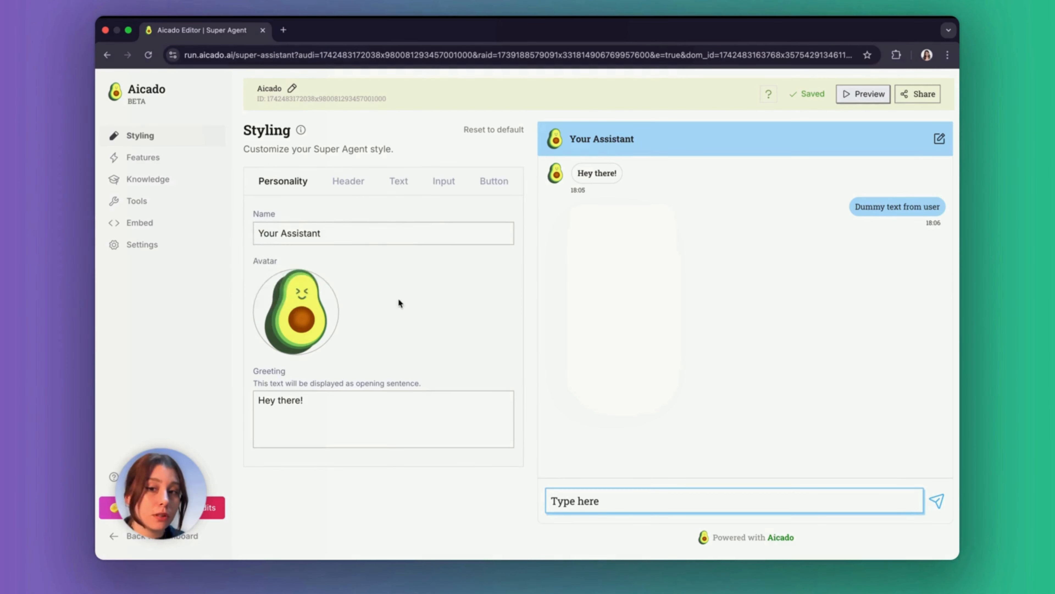
pyautogui.click(397, 288)
pyautogui.click(768, 95)
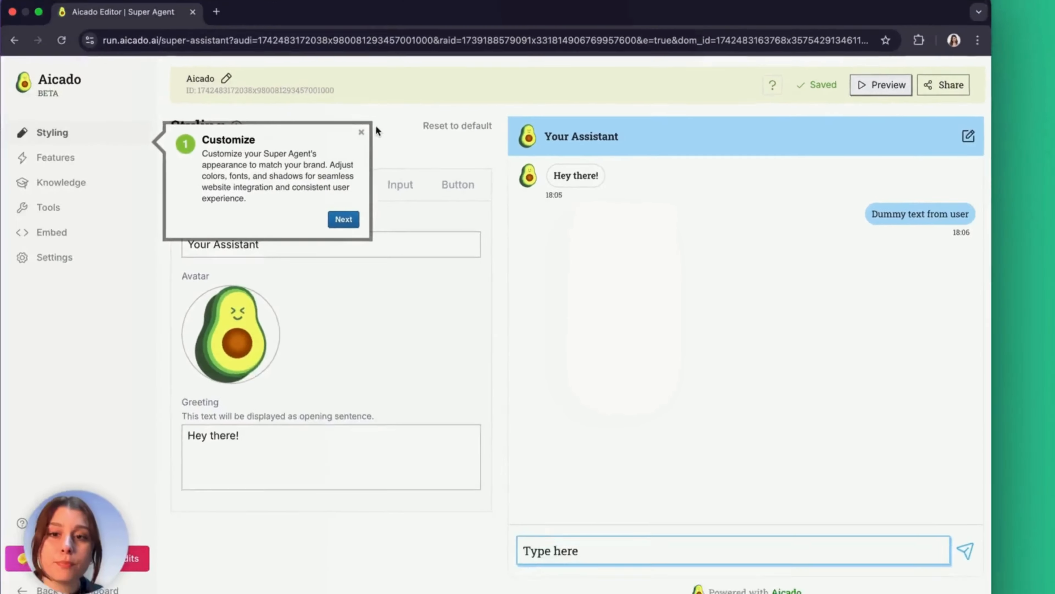
pyautogui.click(361, 131)
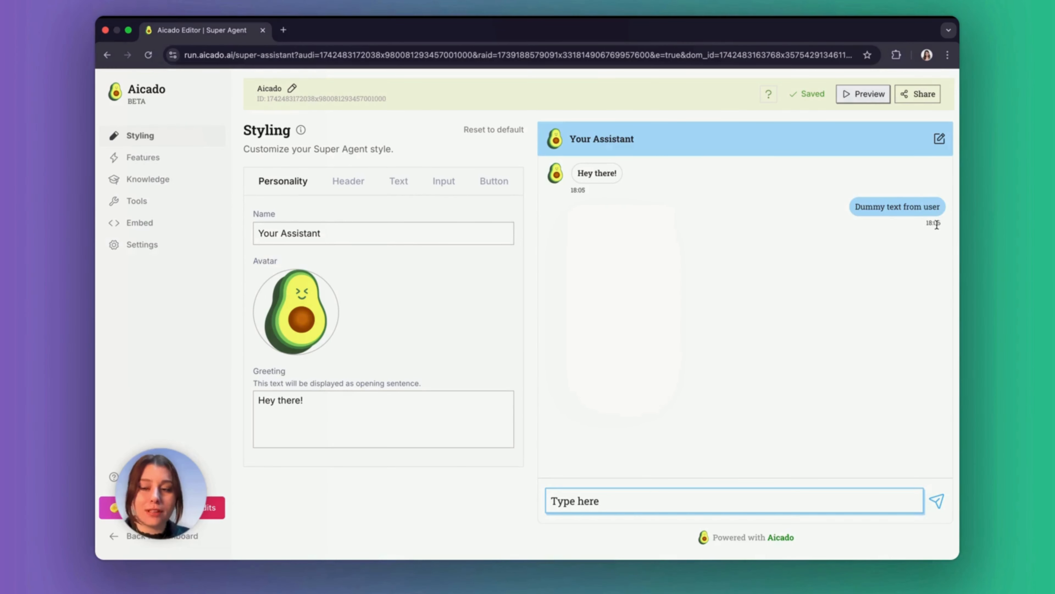
# Copy the agent's embed code from Embed, then move on to the Knowledge section
pyautogui.click(144, 223)
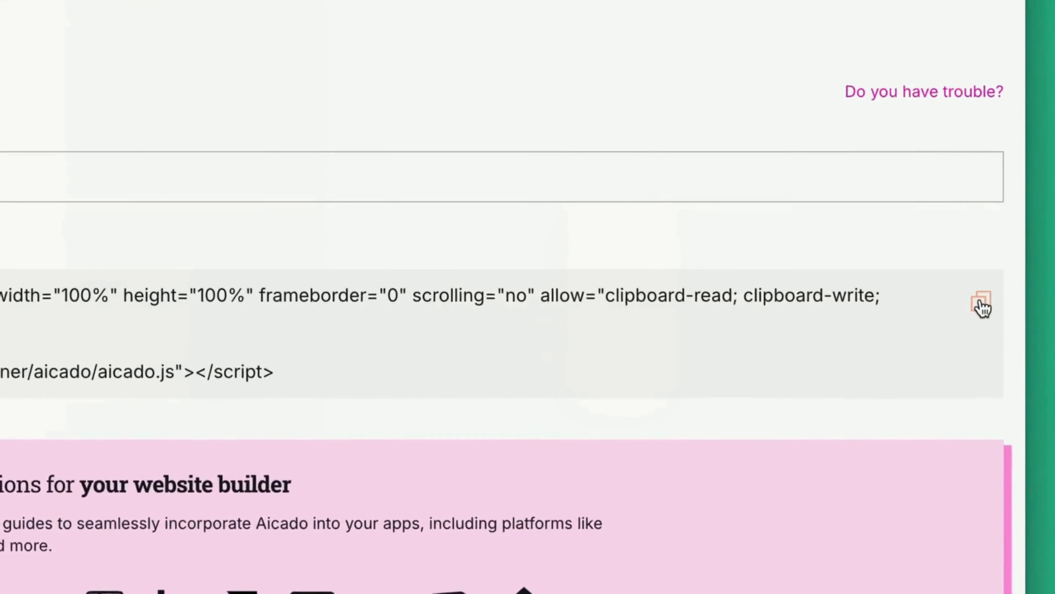
pyautogui.click(962, 303)
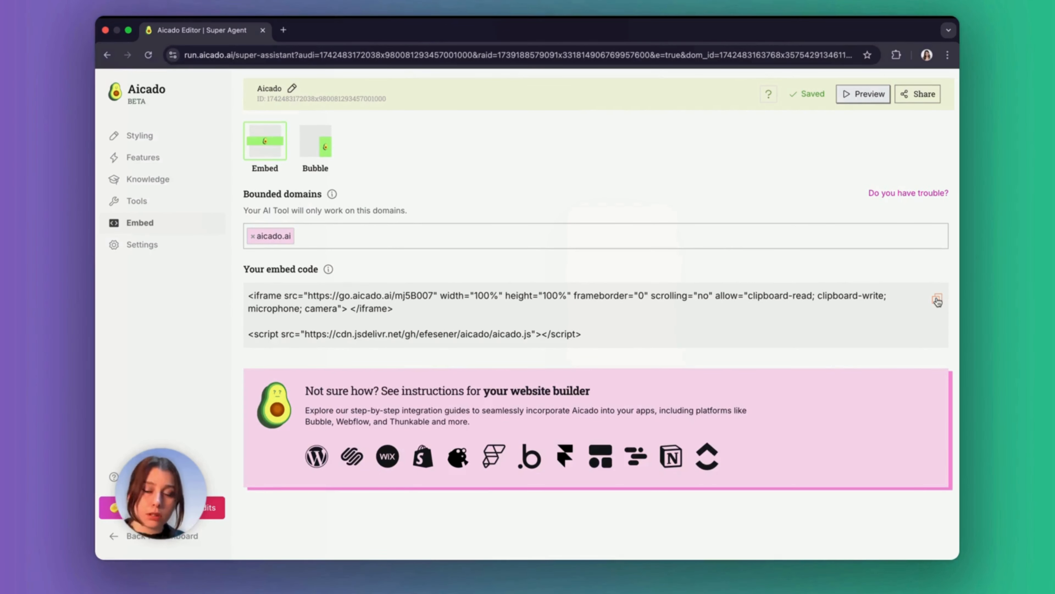
pyautogui.click(168, 148)
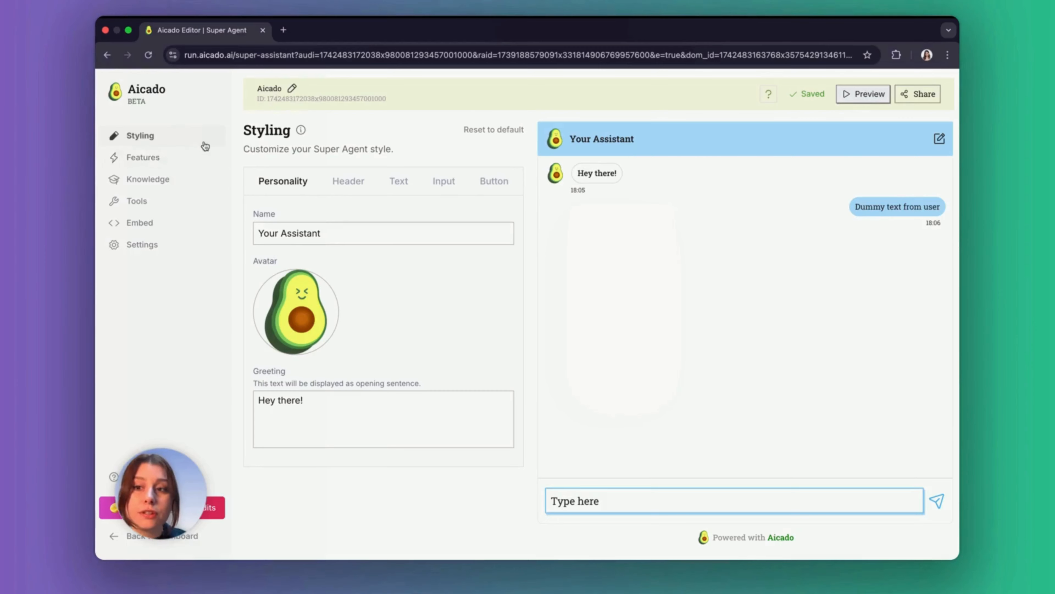
pyautogui.click(166, 179)
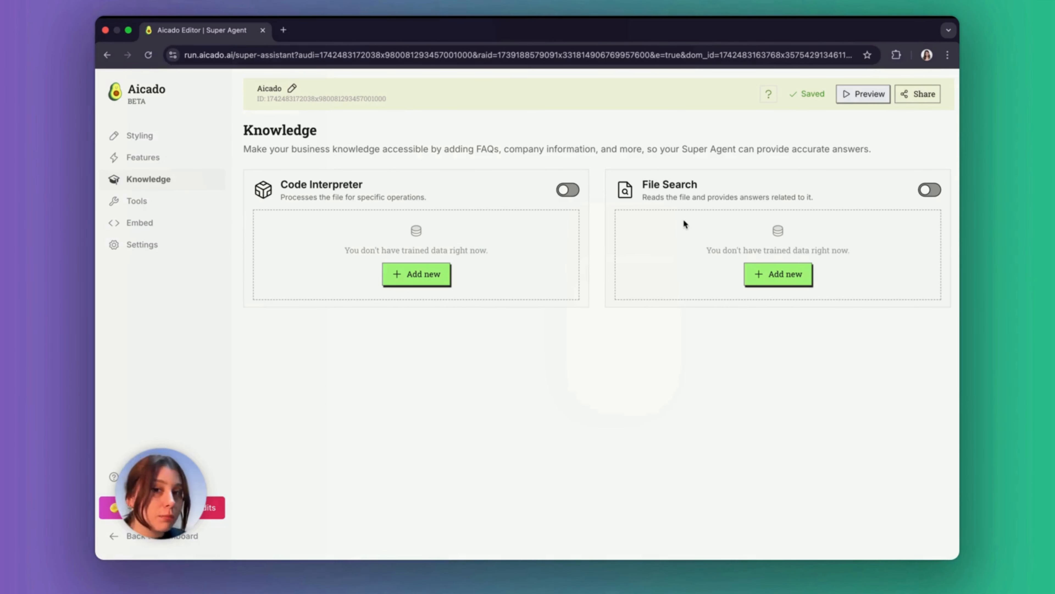
# Scroll through the agent's available Tools list, then bring up its model and prompt Settings
pyautogui.click(157, 202)
pyautogui.scroll(-3, 697, 352)
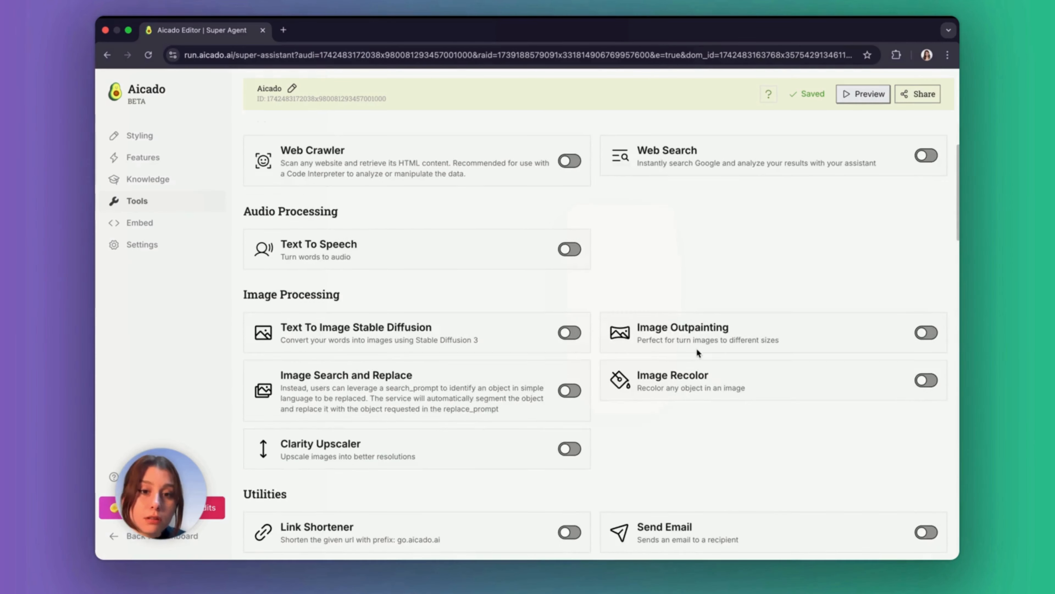
pyautogui.scroll(-12, 697, 350)
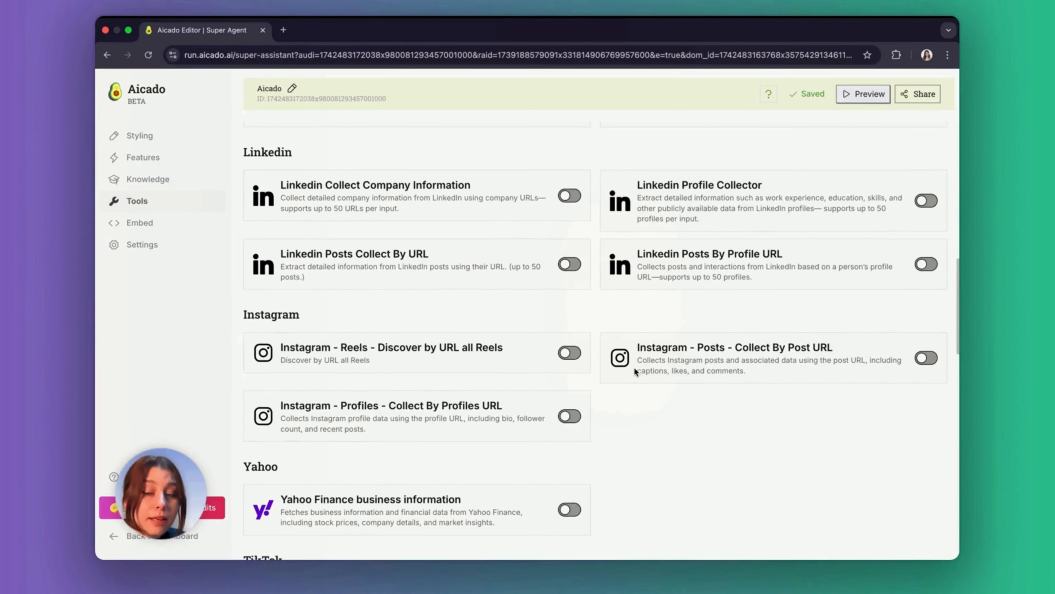
pyautogui.scroll(-1, 632, 415)
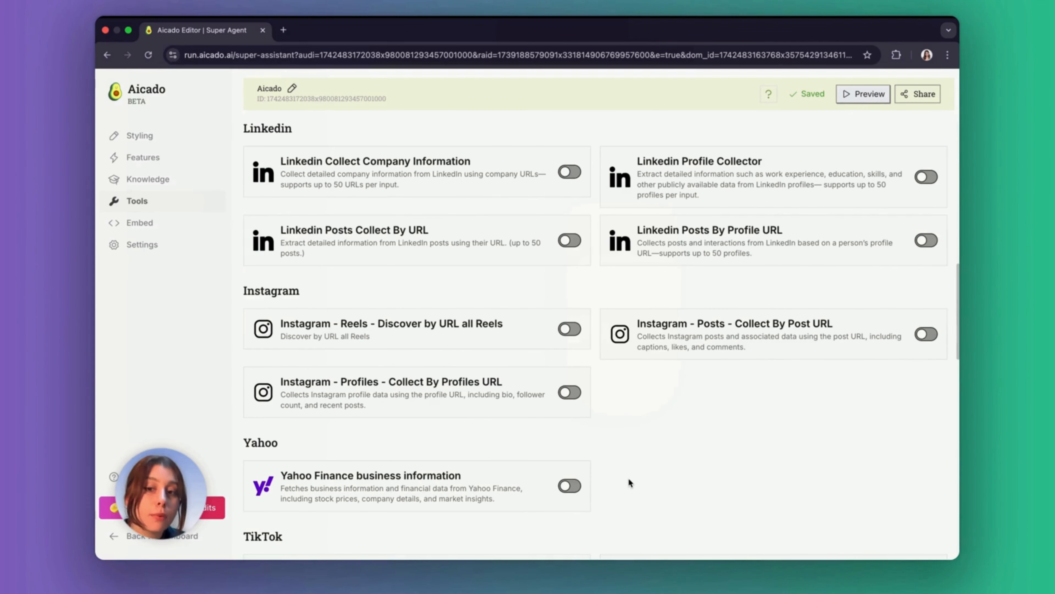
pyautogui.click(163, 247)
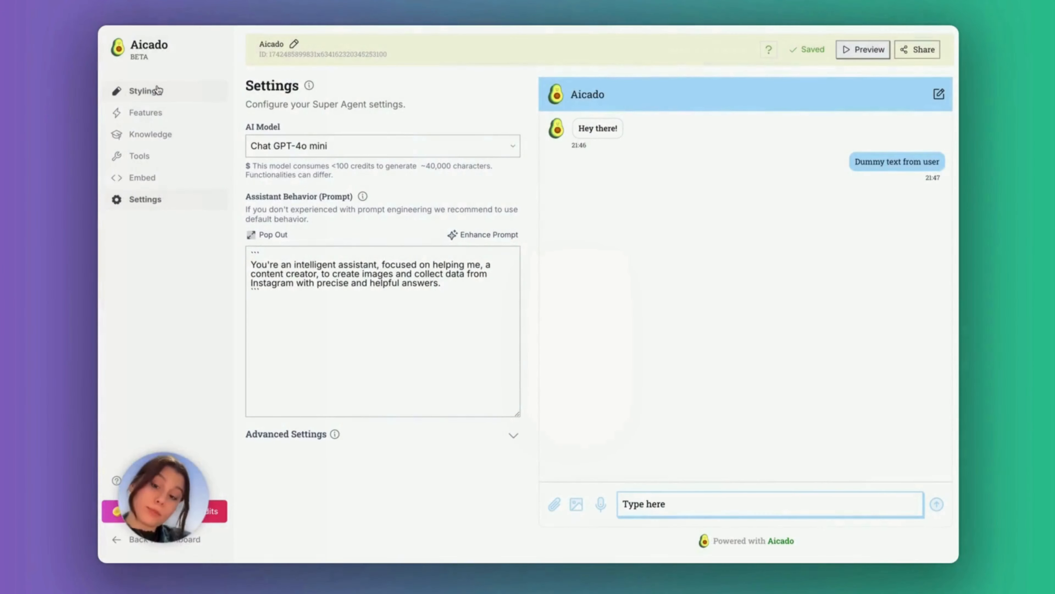
# Return to Styling, showing name Aicado, the avocado avatar and the 'Hey there!' greeting
pyautogui.click(158, 90)
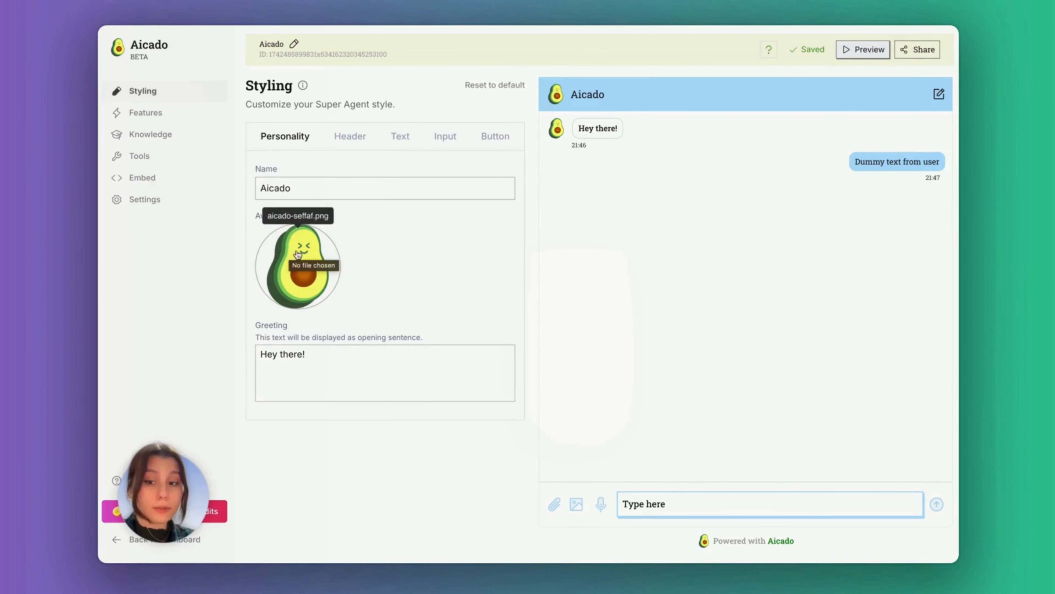
# Replace a word in the greeting text with a person's name
pyautogui.click(294, 354)
pyautogui.doubleClick(294, 354)
pyautogui.write('Sıla')
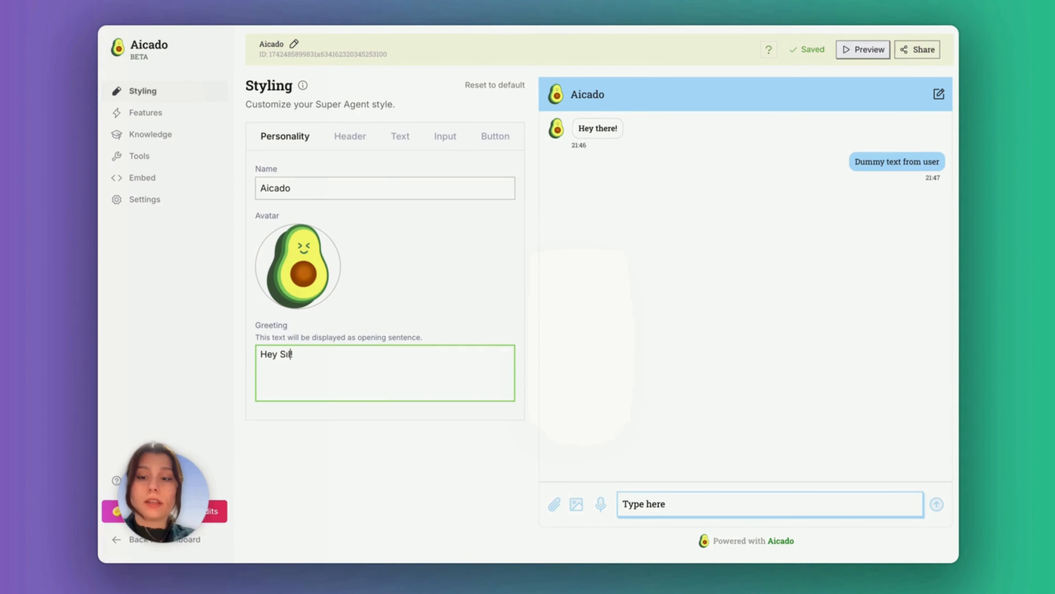
pyautogui.moveTo(311, 356); pyautogui.dragTo(246, 355)
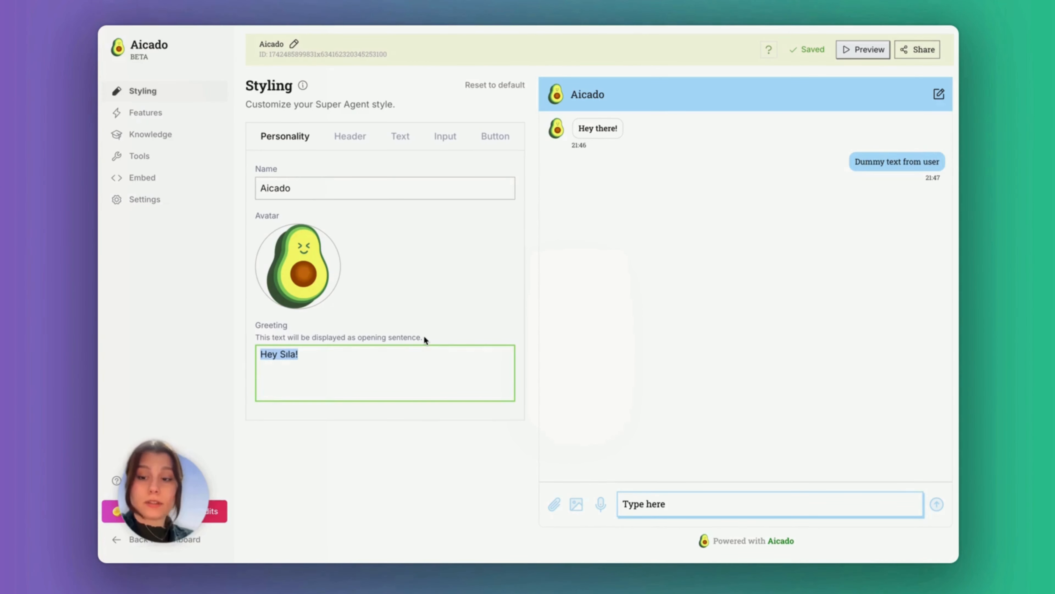
# Style the header: purple background, new title colour, font size 21, weight 500, roundness 10
pyautogui.click(350, 136)
pyautogui.click(268, 185)
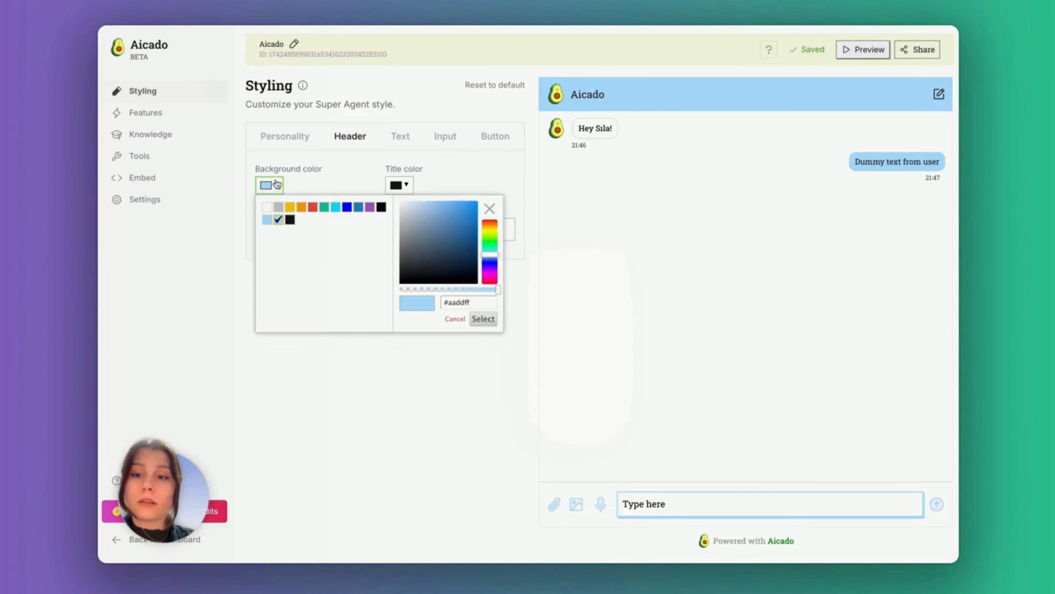
pyautogui.click(369, 208)
pyautogui.click(406, 184)
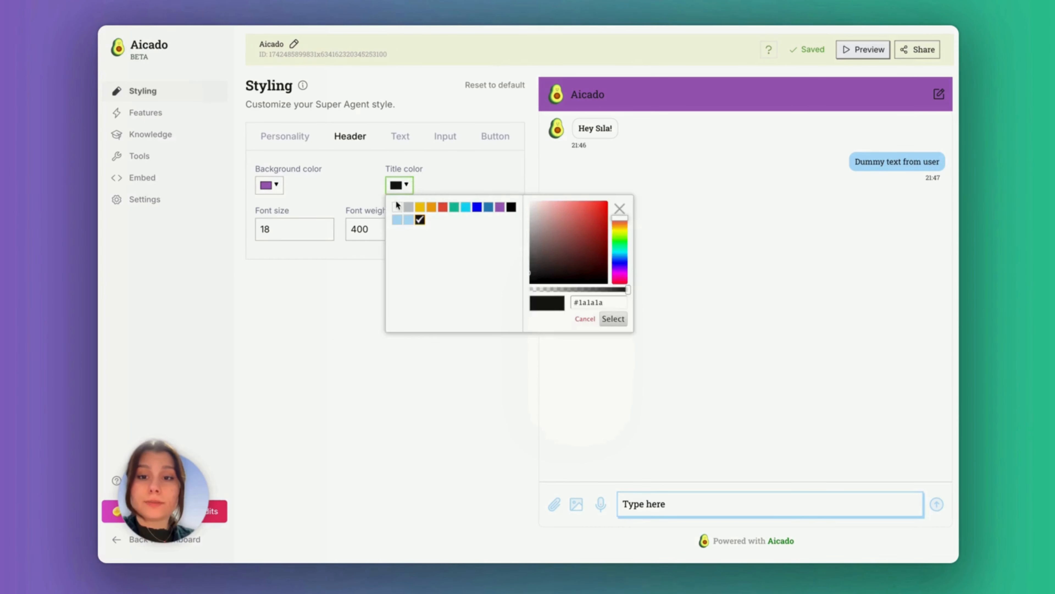
pyautogui.click(398, 206)
pyautogui.doubleClick(303, 228)
pyautogui.write('21')
pyautogui.click(385, 228)
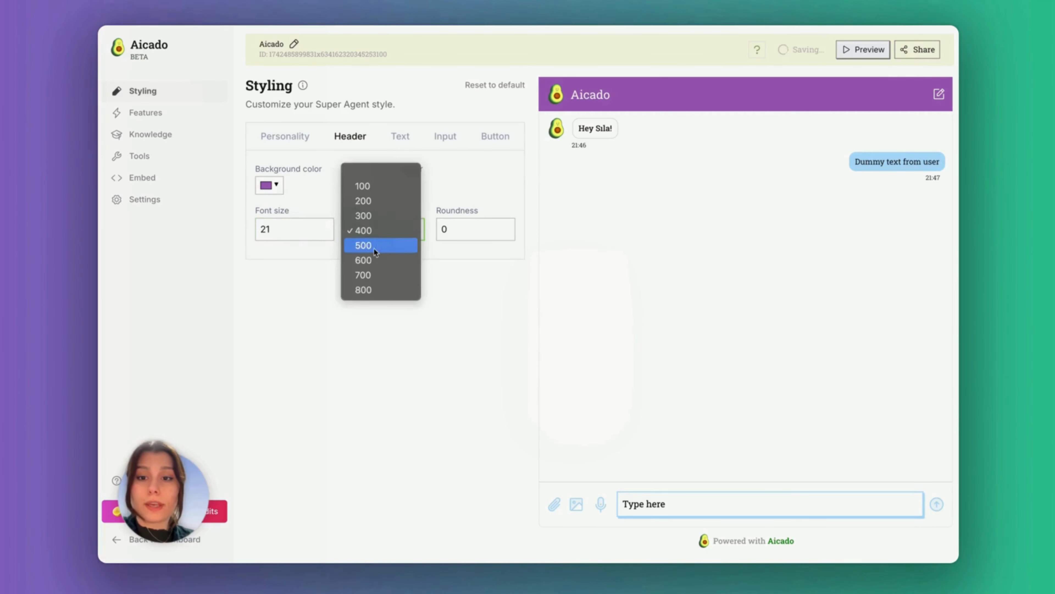
pyautogui.click(376, 243)
pyautogui.doubleClick(443, 228)
pyautogui.write('10')
# Pick a new chat font and set agent and customer message sizes to 20
pyautogui.click(400, 136)
pyautogui.click(351, 177)
pyautogui.scroll(10, 350, 177)
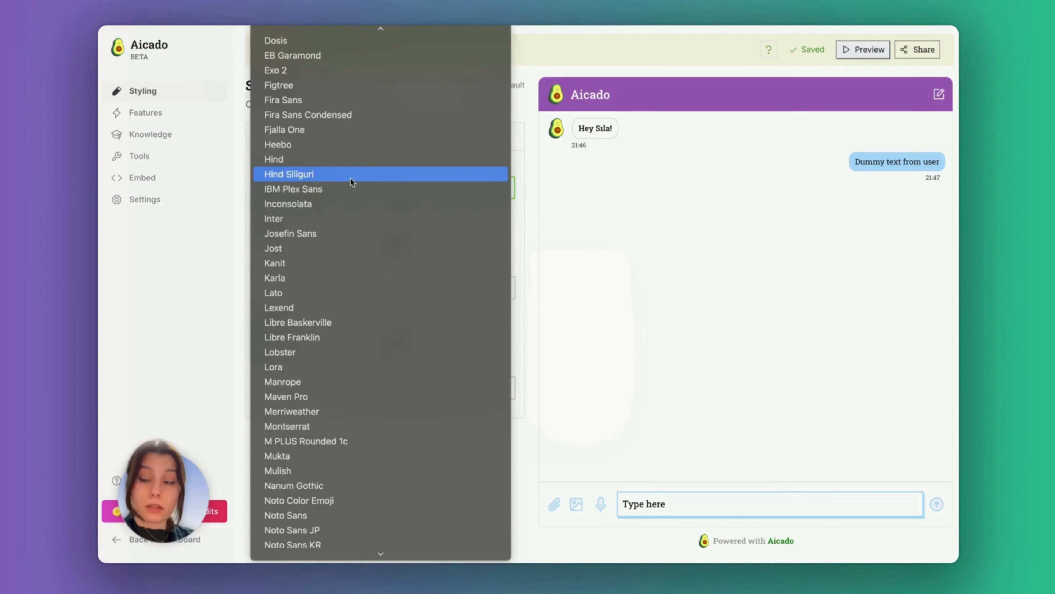
pyautogui.scroll(5, 350, 178)
pyautogui.scroll(-10, 347, 310)
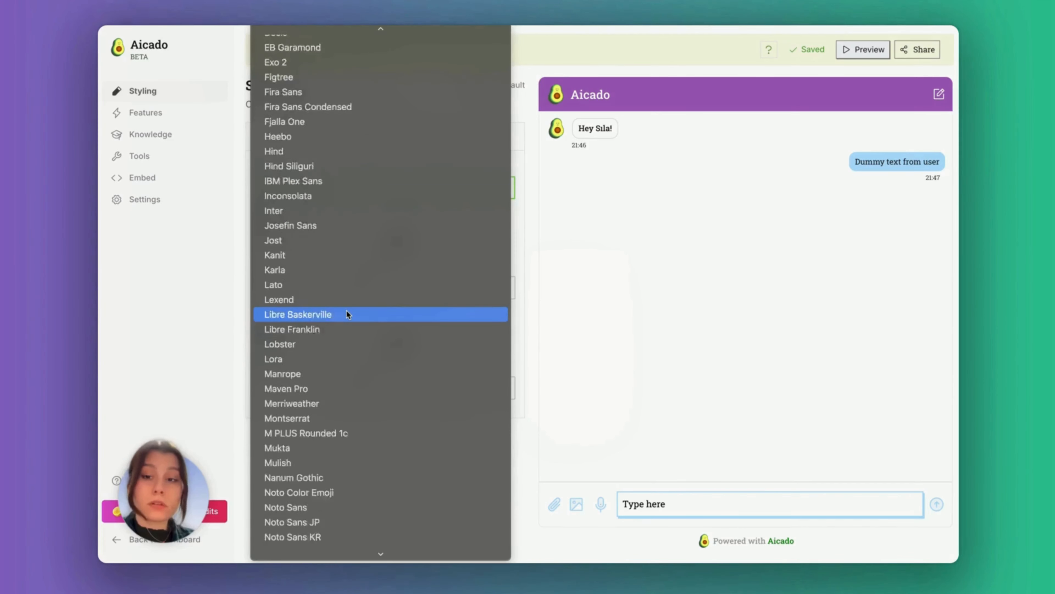
pyautogui.click(336, 253)
pyautogui.doubleClick(302, 287)
pyautogui.write('20')
pyautogui.doubleClick(266, 388)
pyautogui.write('20')
# Give the input box a green border and a red shadow
pyautogui.click(445, 136)
pyautogui.click(360, 184)
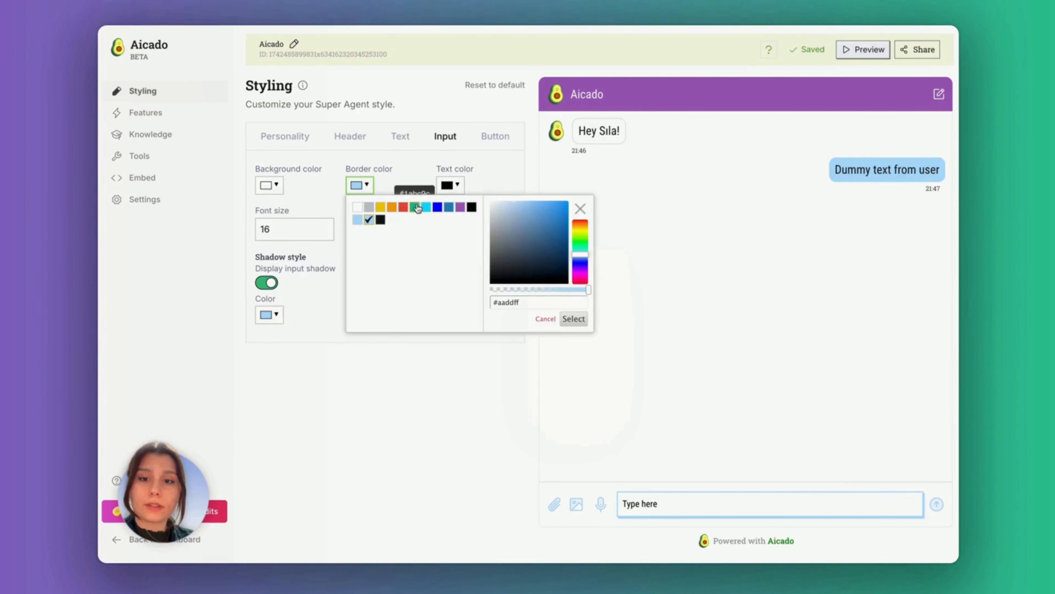
pyautogui.click(414, 207)
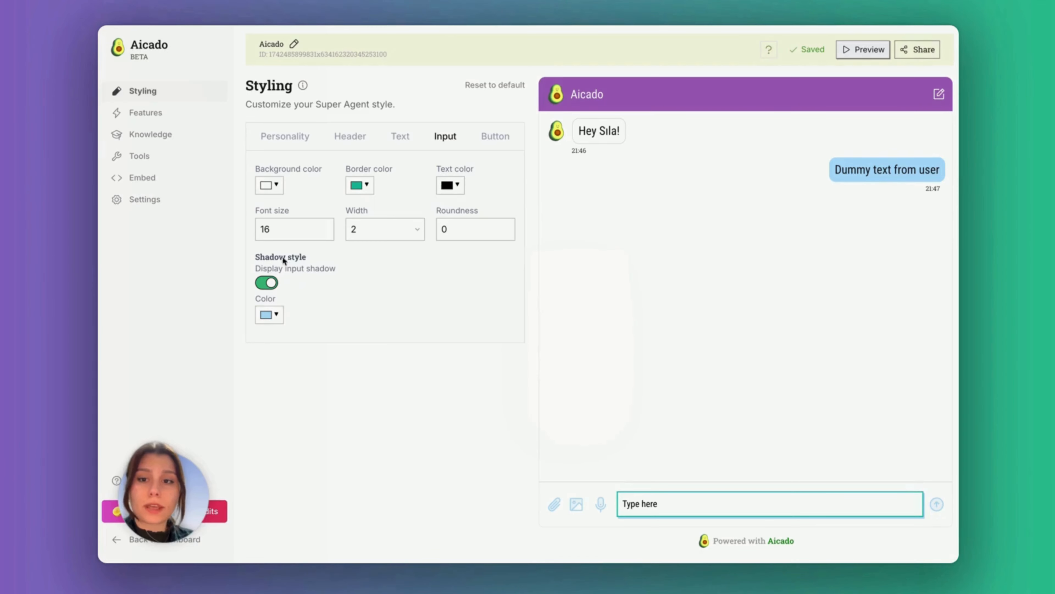
pyautogui.click(270, 314)
pyautogui.click(313, 338)
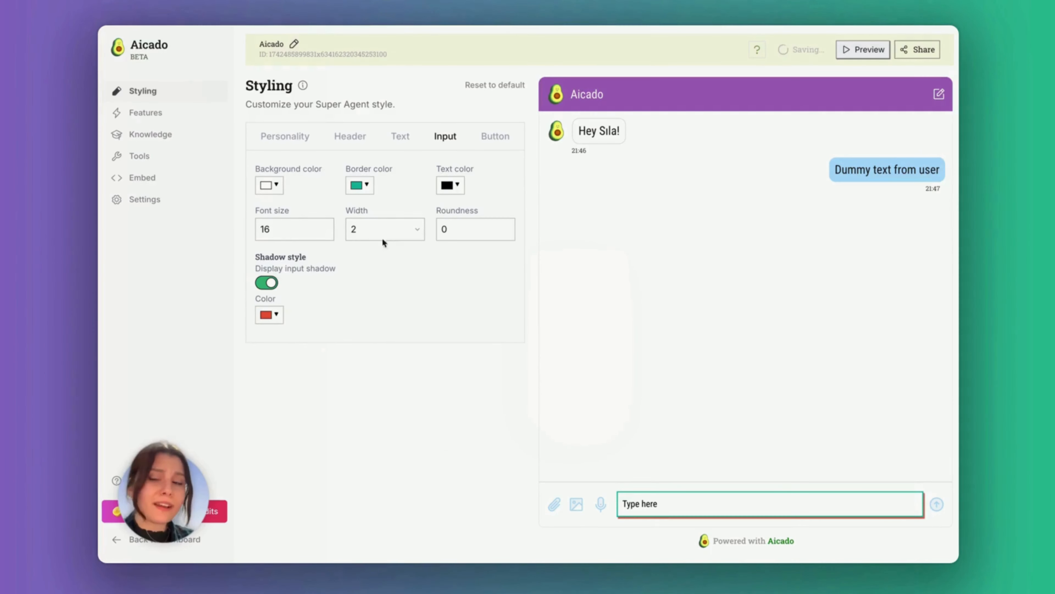
# Make the send button an up-arrow icon in pure blue with a light grey hover colour
pyautogui.click(496, 136)
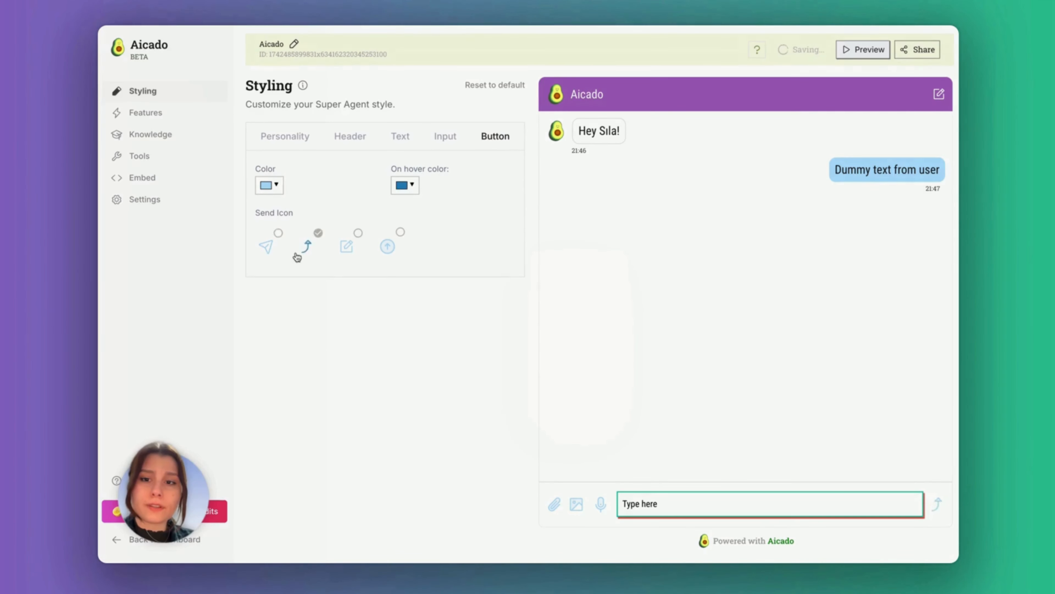
pyautogui.click(341, 247)
pyautogui.click(387, 247)
pyautogui.click(270, 185)
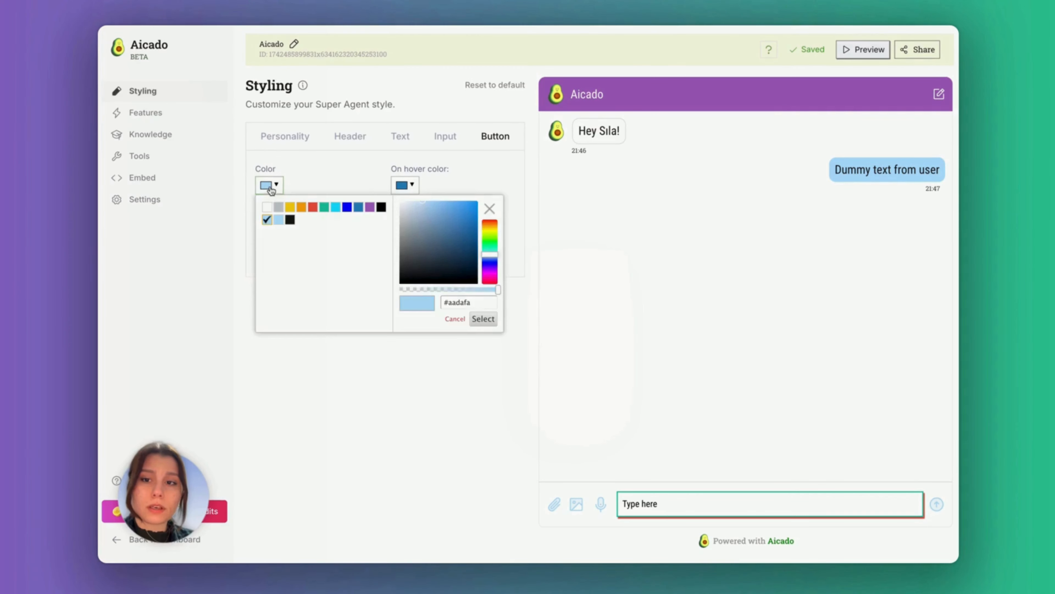
pyautogui.click(354, 208)
pyautogui.click(402, 184)
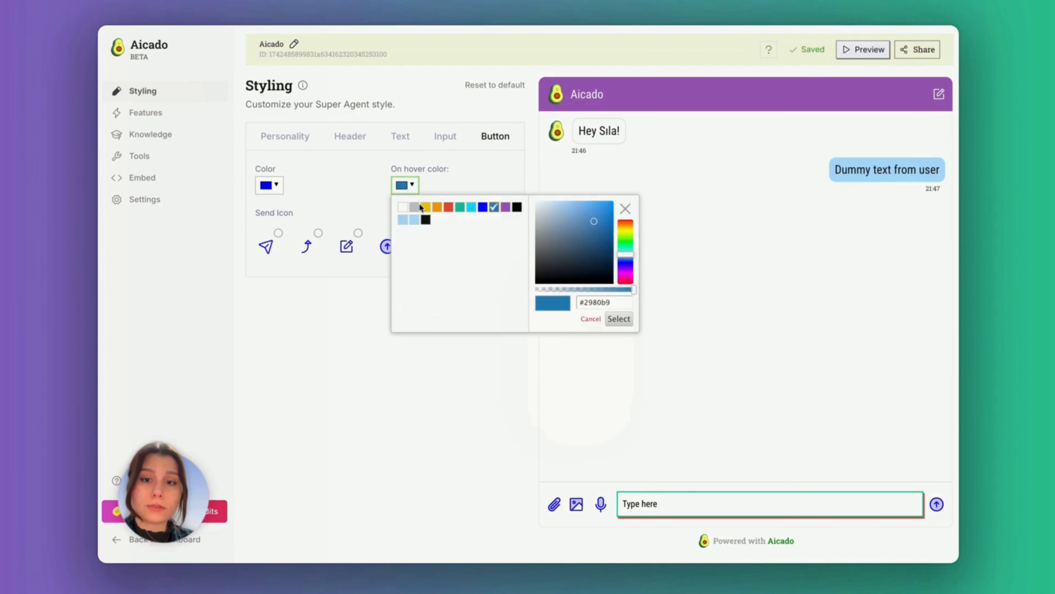
pyautogui.click(417, 207)
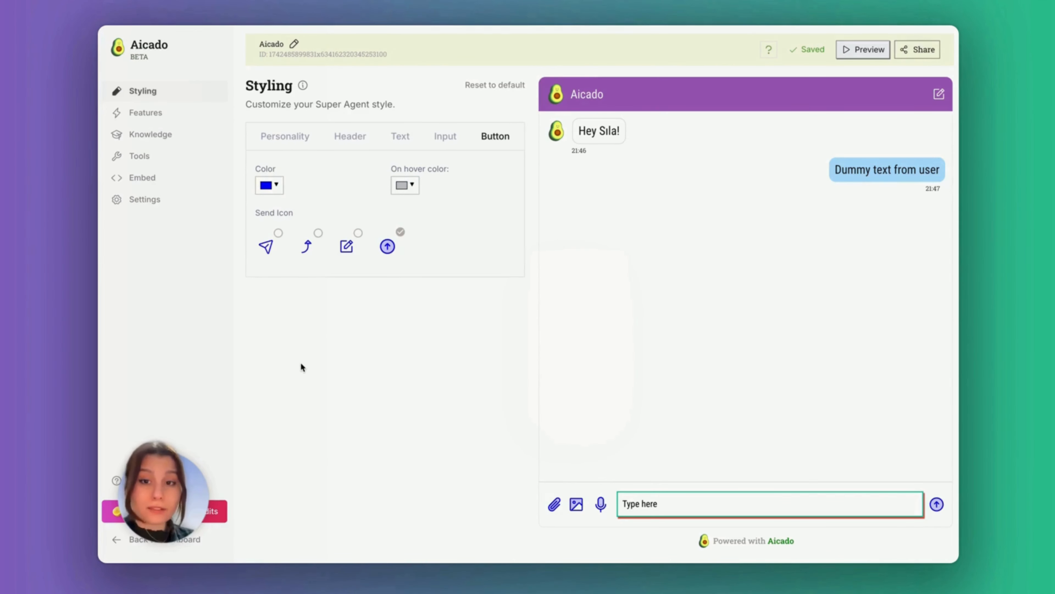
# In Features, enable copy messages and chat history with User ID security
pyautogui.click(215, 112)
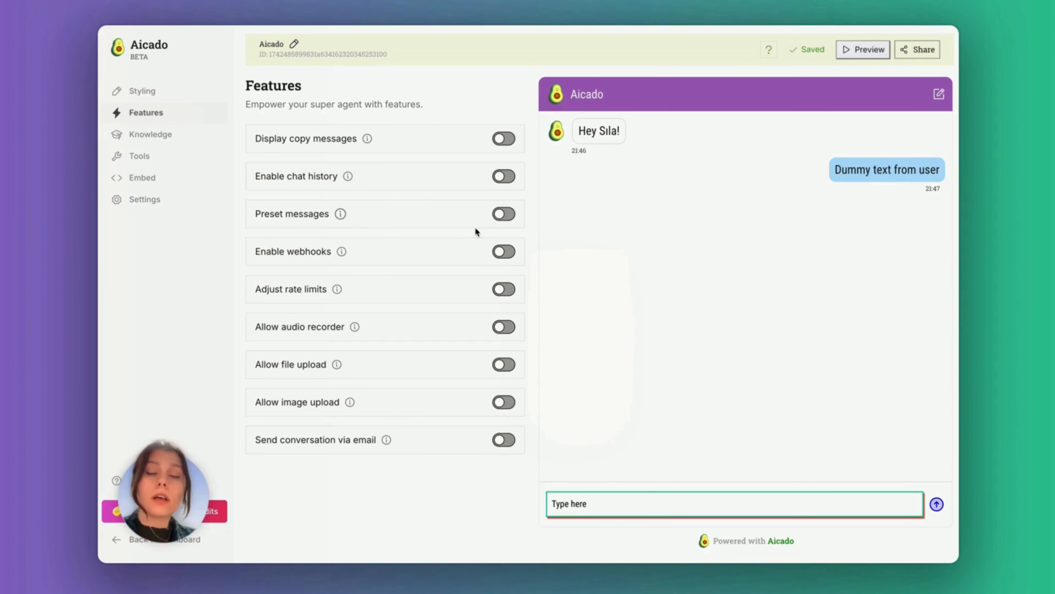
pyautogui.click(499, 178)
pyautogui.click(499, 144)
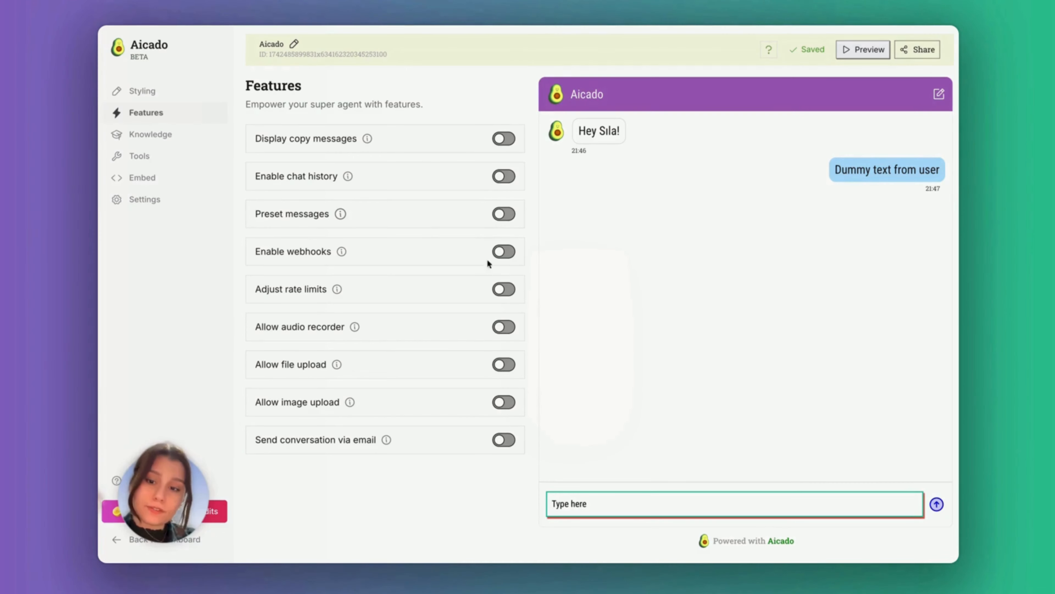
pyautogui.click(437, 232)
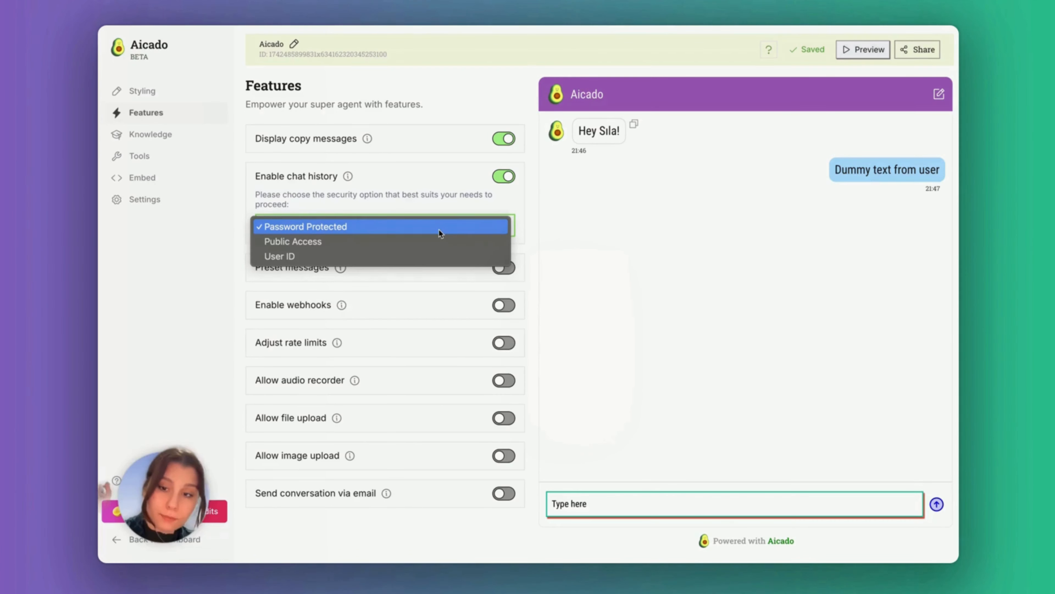
pyautogui.click(428, 256)
# Compare Password Protected and Public Access, return to User ID, and open the chat history docs
pyautogui.click(419, 228)
pyautogui.click(424, 204)
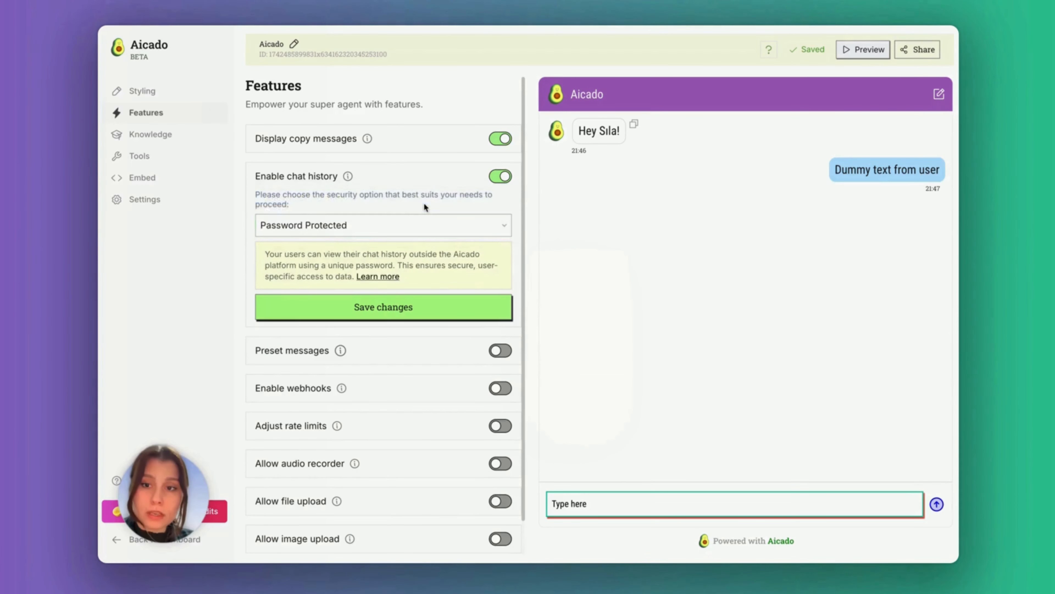
pyautogui.click(336, 228)
pyautogui.click(336, 241)
pyautogui.click(336, 228)
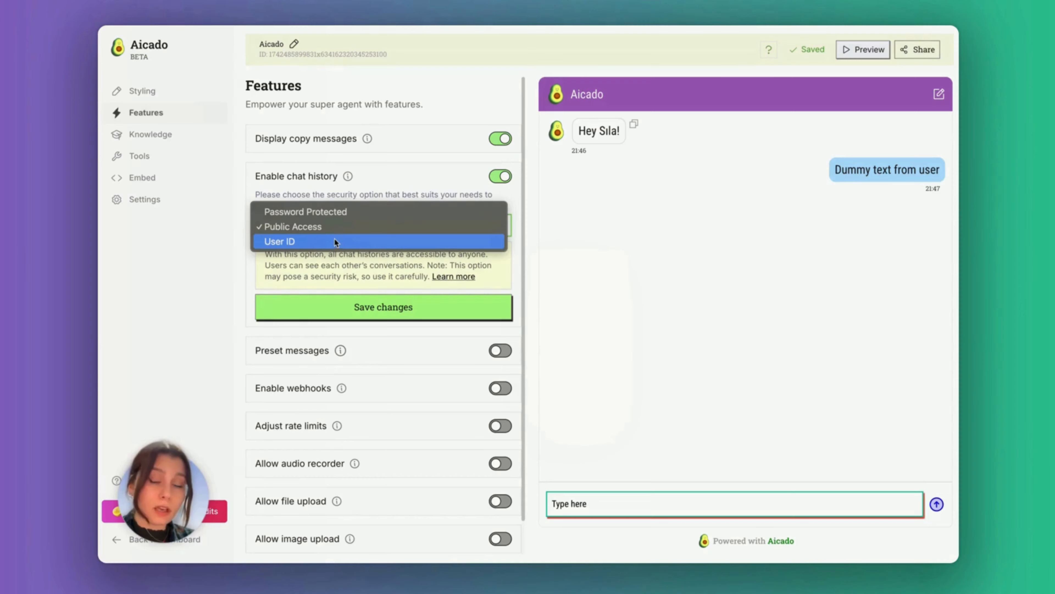
pyautogui.click(346, 211)
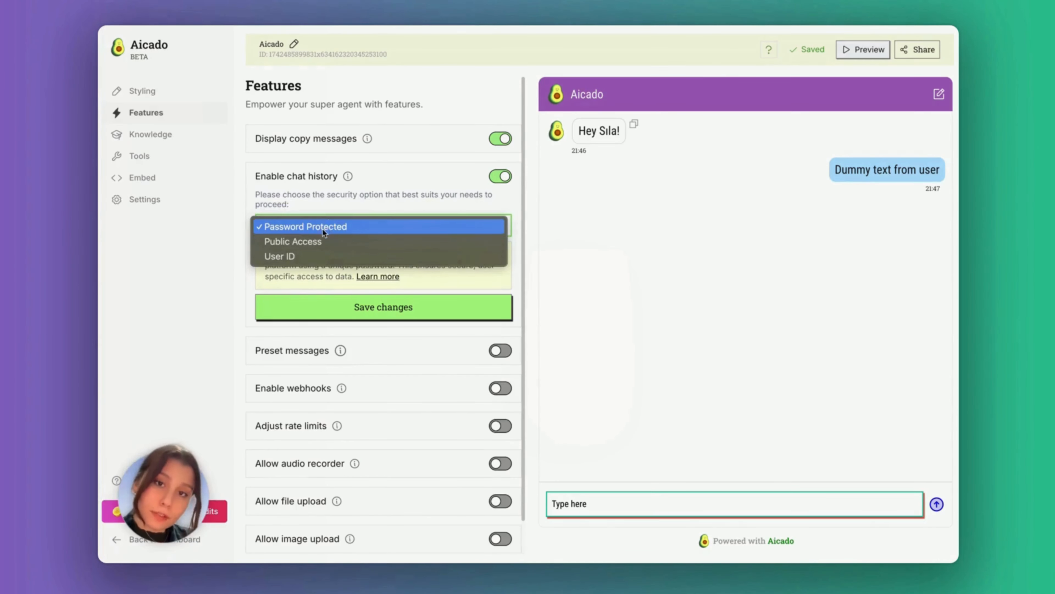
pyautogui.click(307, 253)
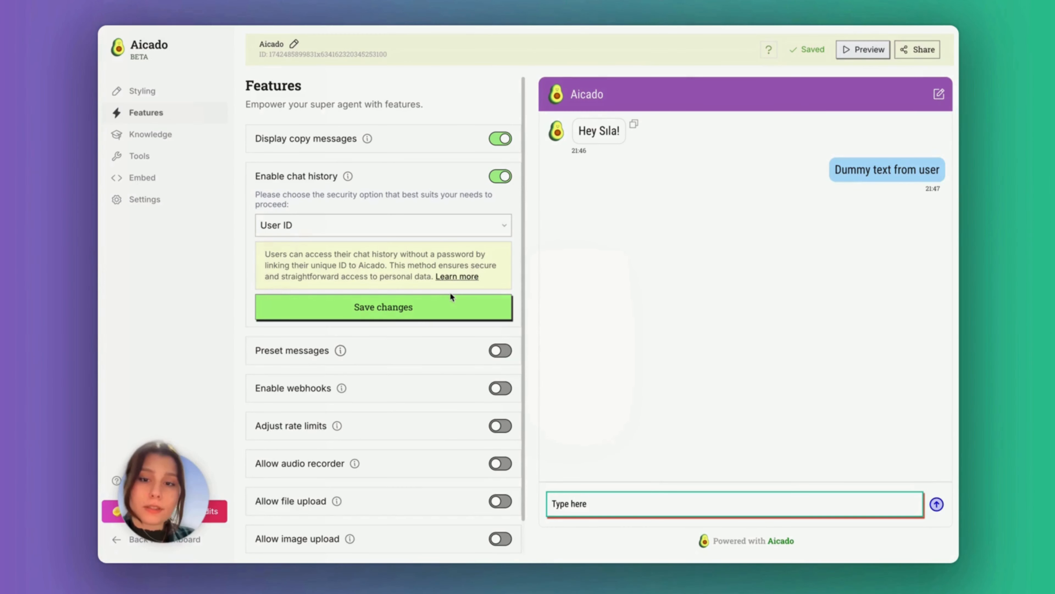
pyautogui.click(464, 280)
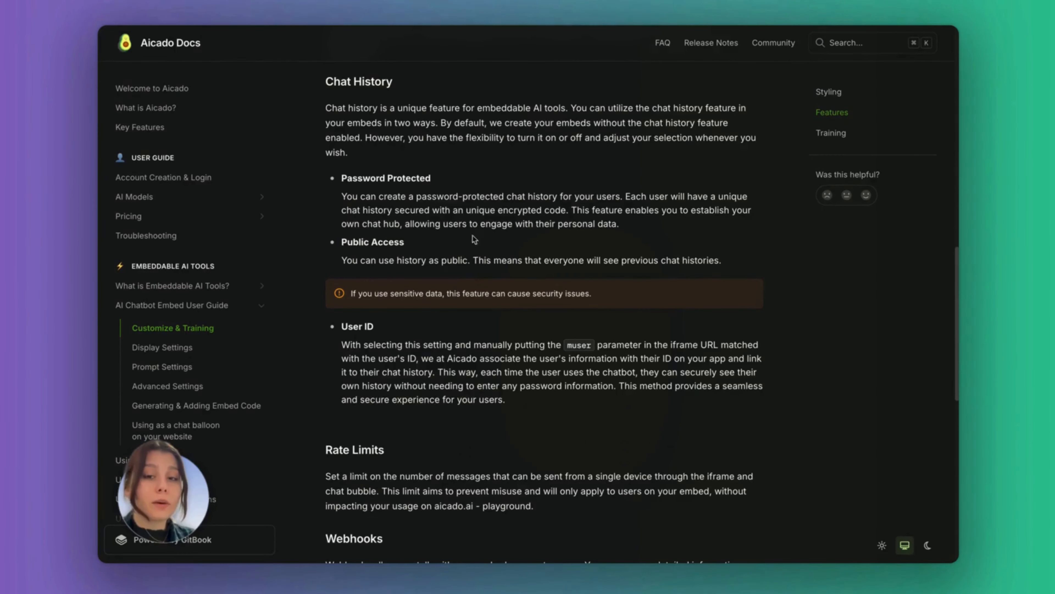
# Read the docs explaining the Password Protected, Public Access and User ID chat history options
pyautogui.scroll(-2, 499, 145)
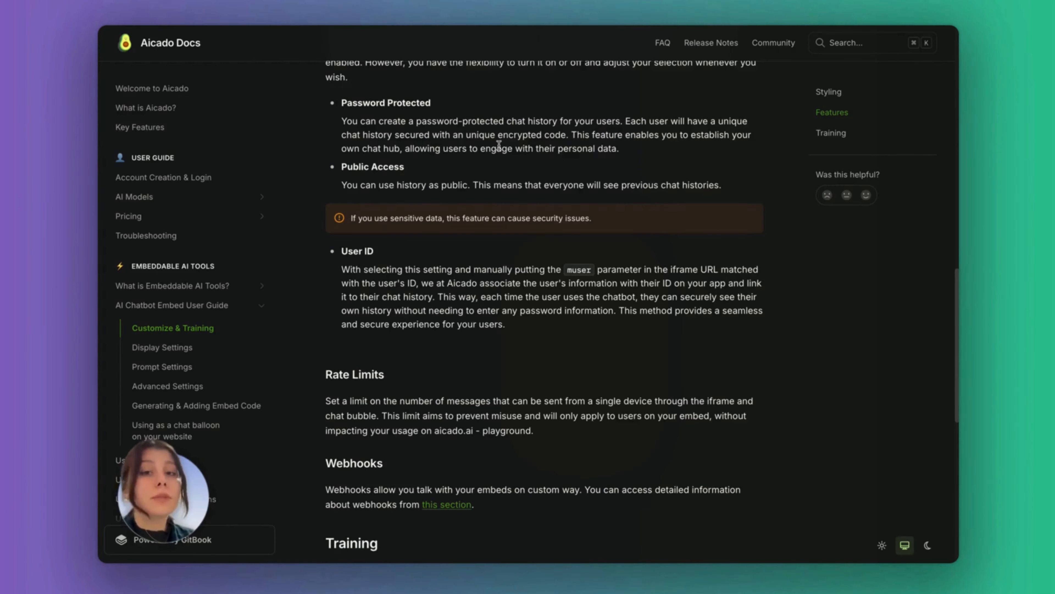
pyautogui.scroll(-9, 499, 145)
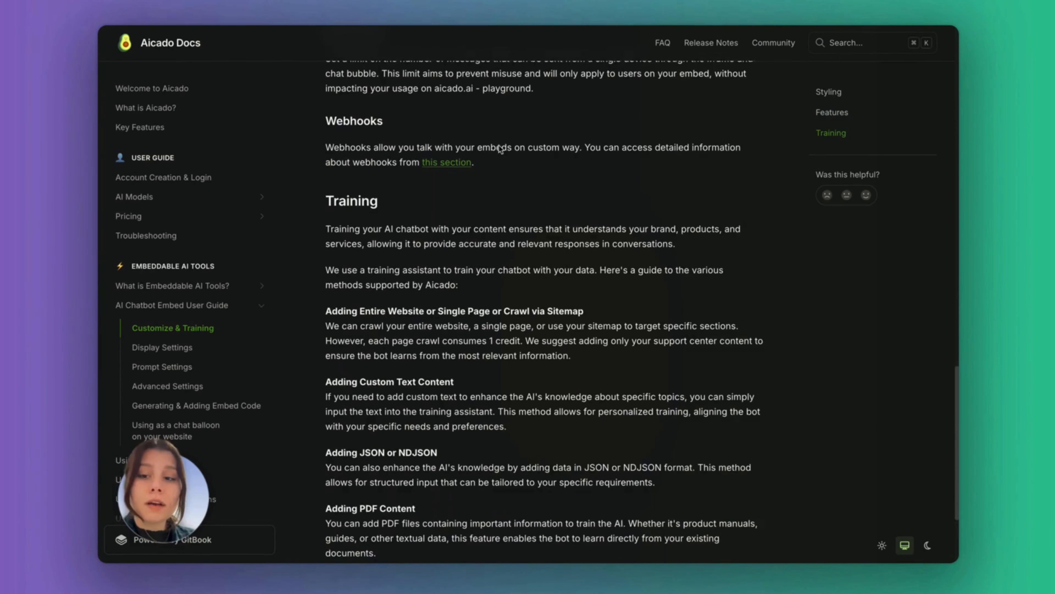
pyautogui.scroll(-4, 488, 118)
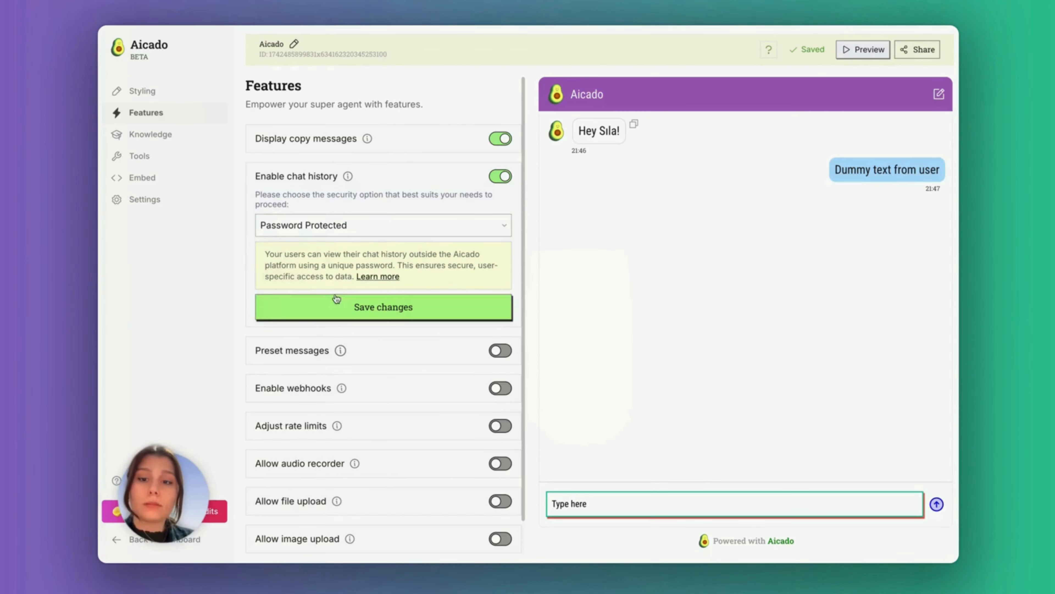
# Save Password Protected as the chat history security and switch preset messages on
pyautogui.click(345, 313)
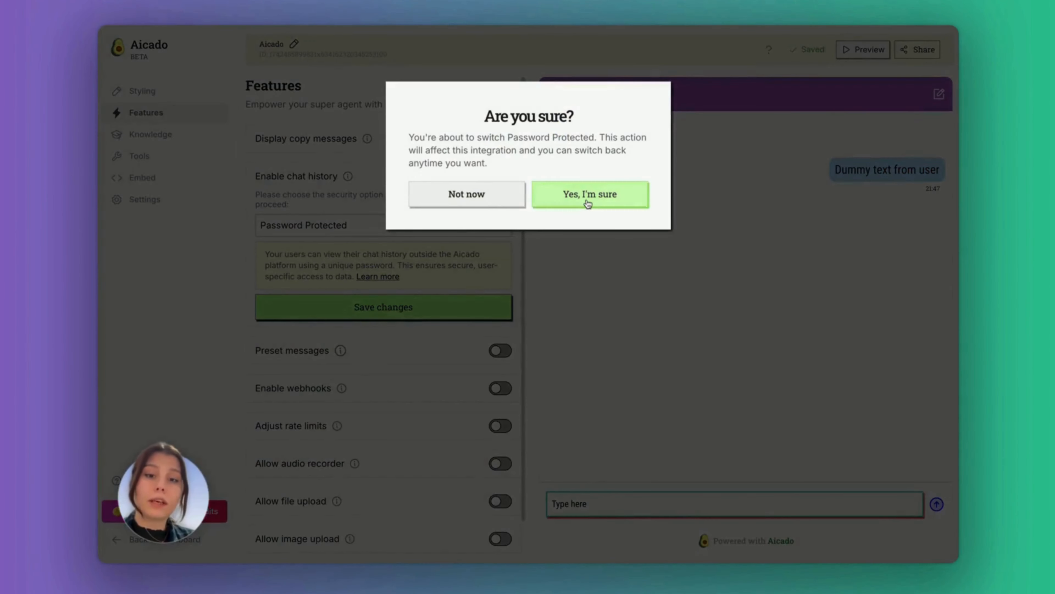
pyautogui.click(588, 202)
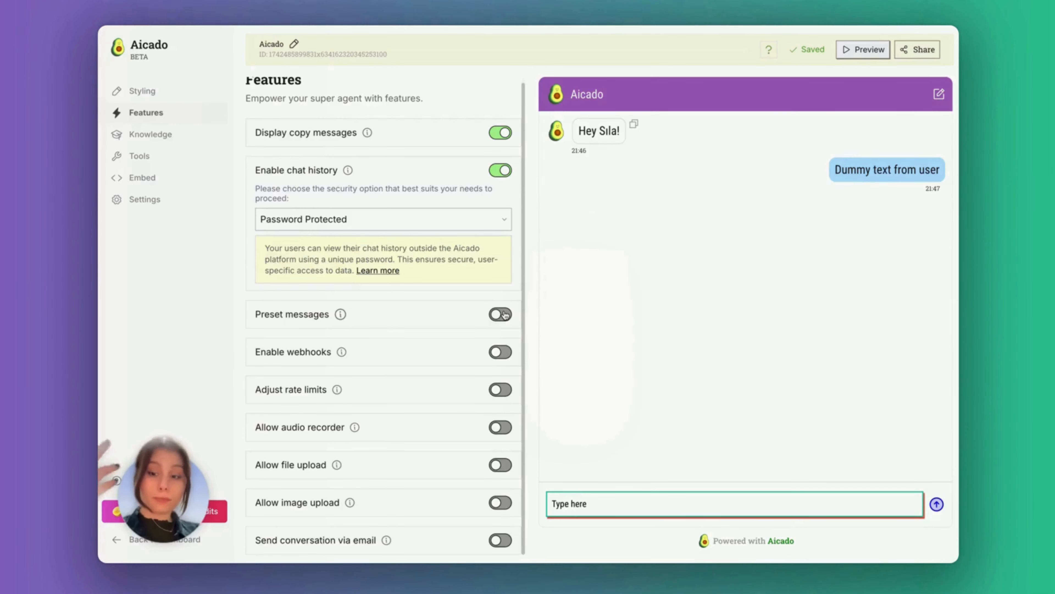
pyautogui.click(504, 314)
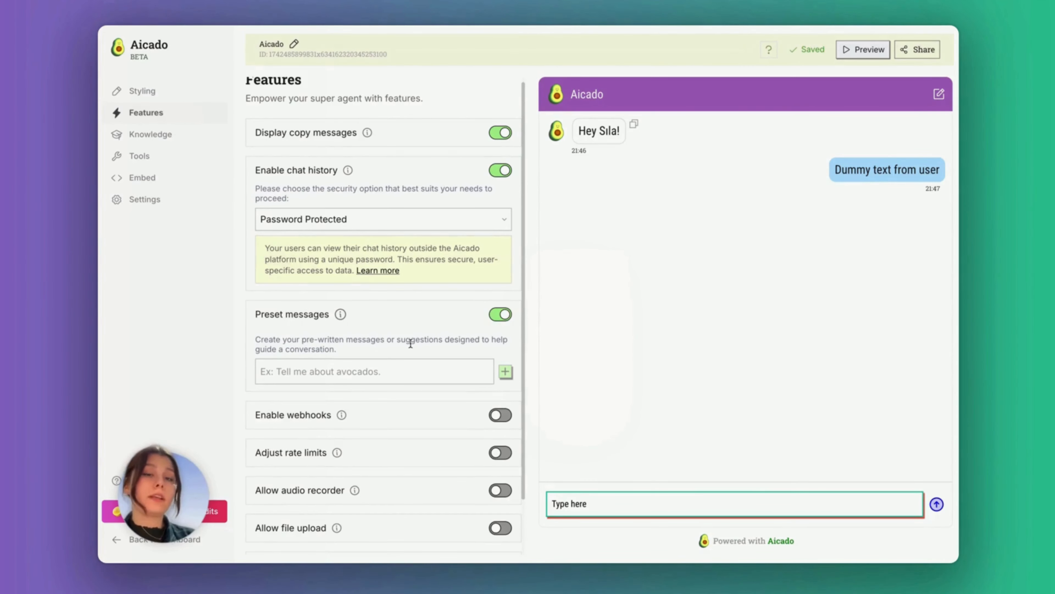
# Add presets including 'What is Aicado AI?', delete two, then turn preset messages off
pyautogui.click(400, 375)
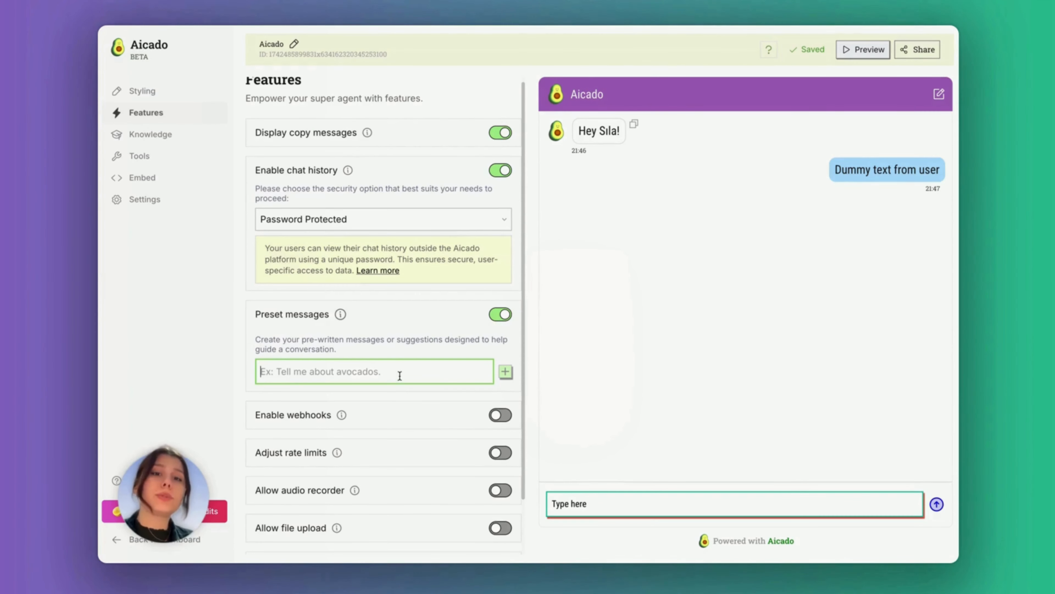
pyautogui.write('What is Aicad')
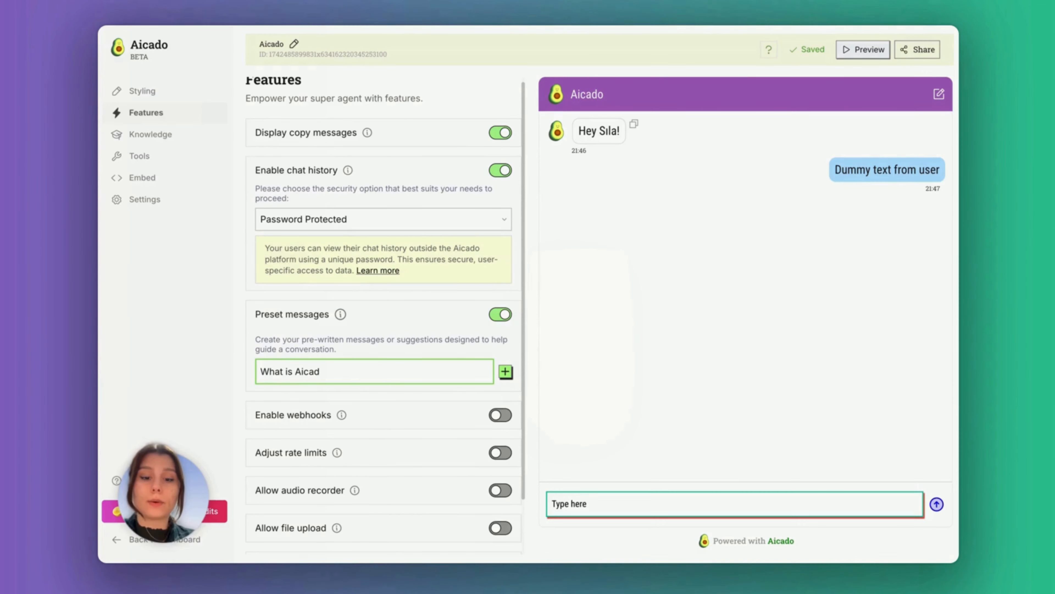
pyautogui.write('o AI?')
pyautogui.press('Return')
pyautogui.write('SDFASDF')
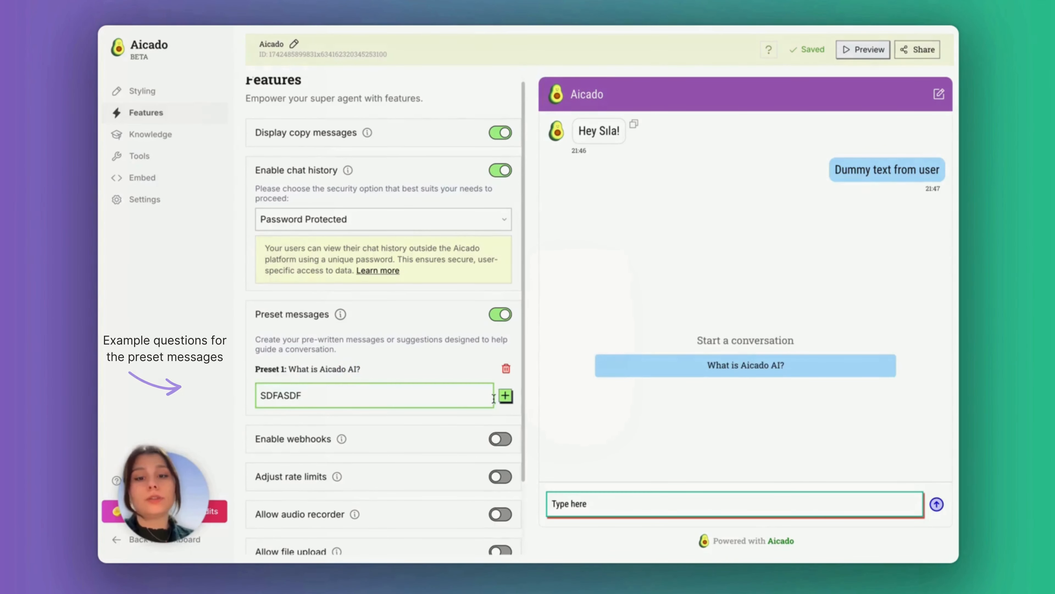
pyautogui.click(505, 395)
pyautogui.write('asdfasd')
pyautogui.click(505, 413)
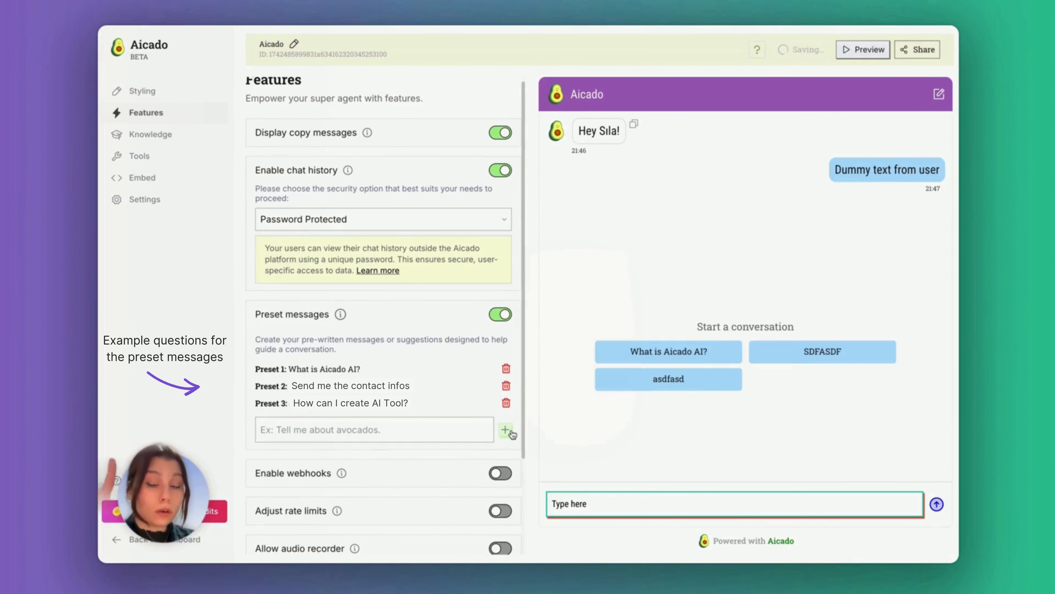
pyautogui.click(506, 430)
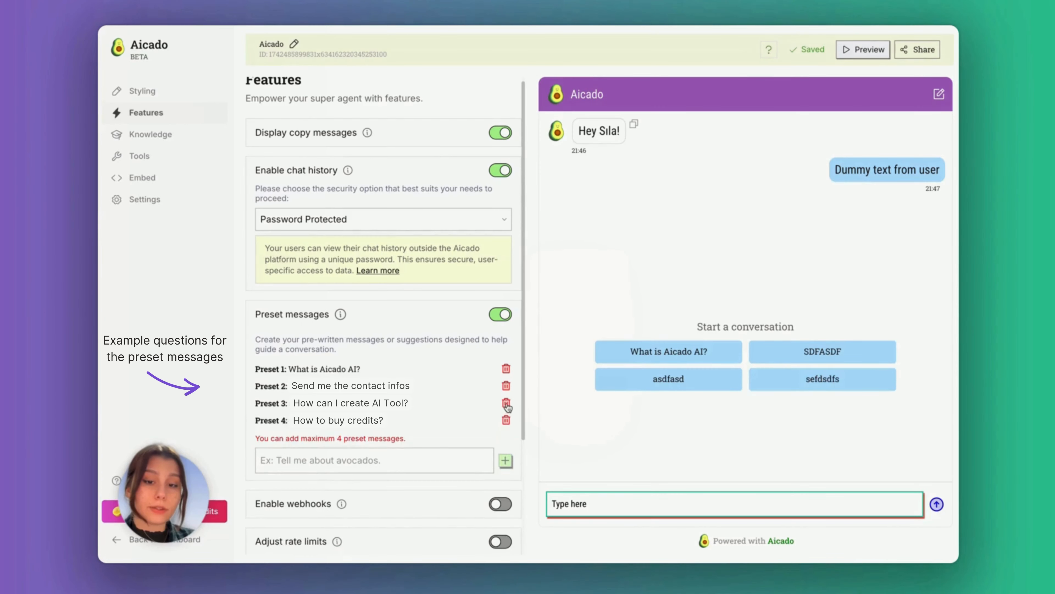
pyautogui.click(506, 403)
pyautogui.click(506, 401)
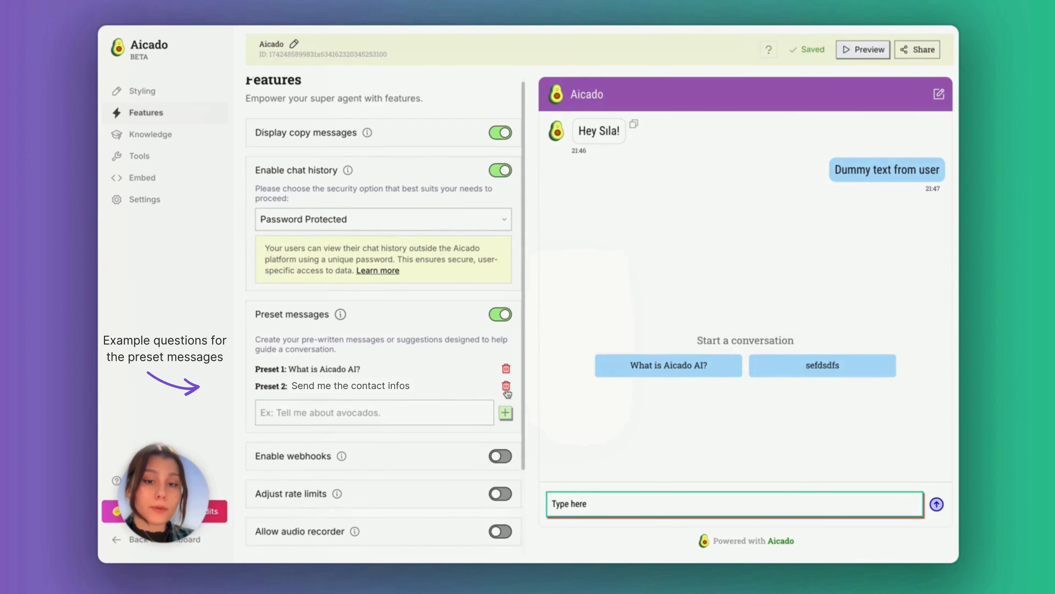
pyautogui.click(496, 314)
# Turn webhooks off and limit chat to 2 messages per 240 seconds, noticing 'come after 24 hours later'
pyautogui.click(499, 352)
pyautogui.scroll(-2, 497, 353)
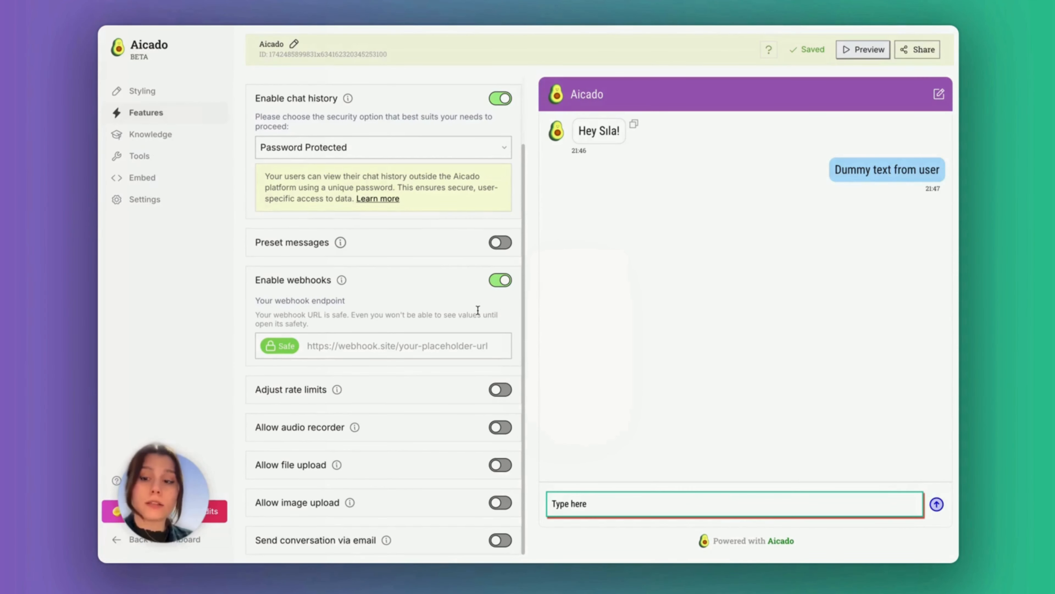
pyautogui.click(507, 283)
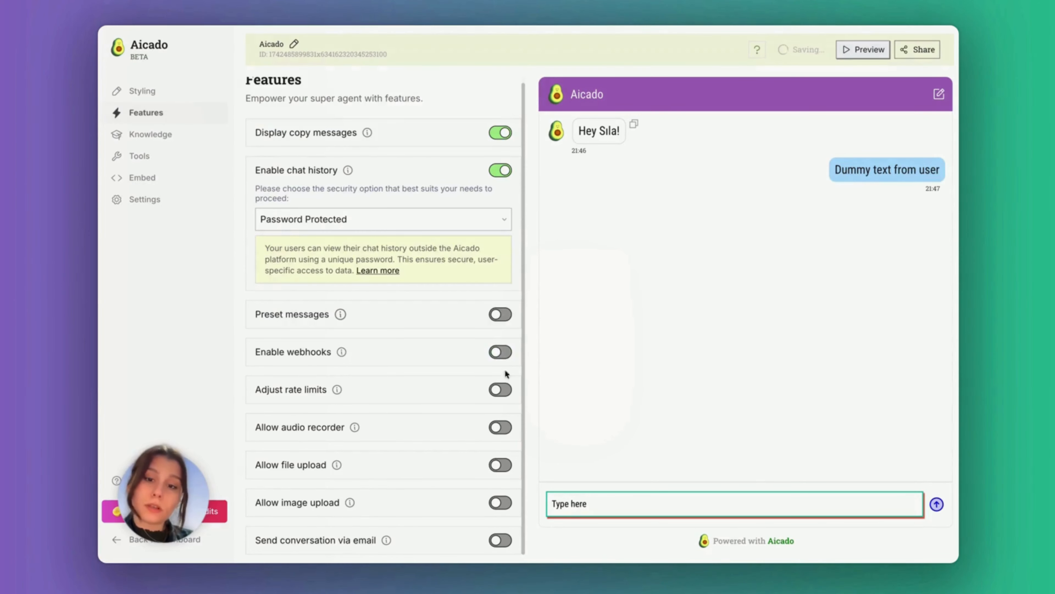
pyautogui.click(503, 388)
pyautogui.scroll(-3, 415, 353)
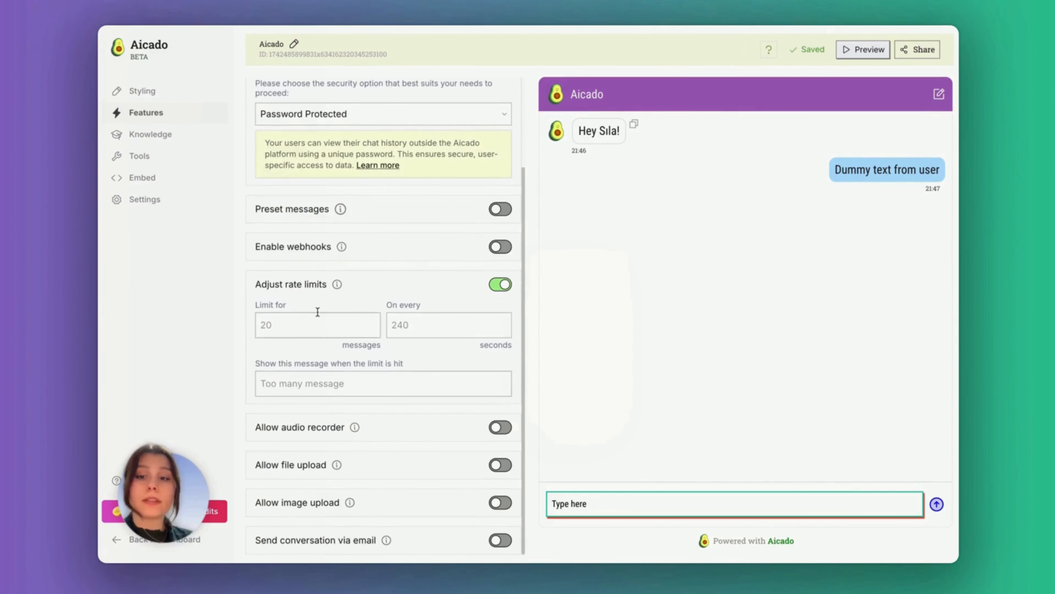
pyautogui.click(318, 314)
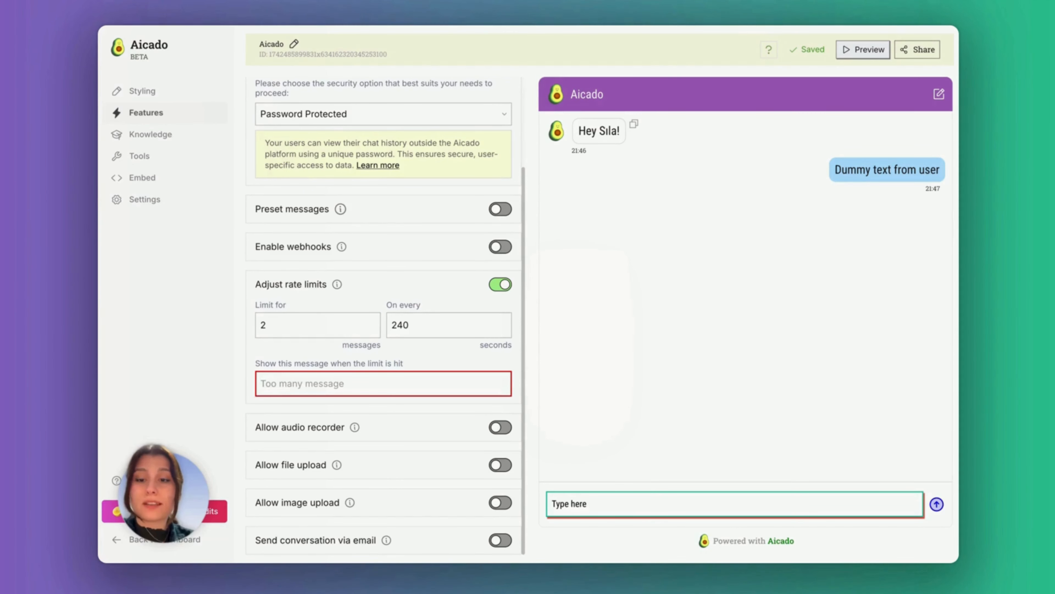
pyautogui.write('com')
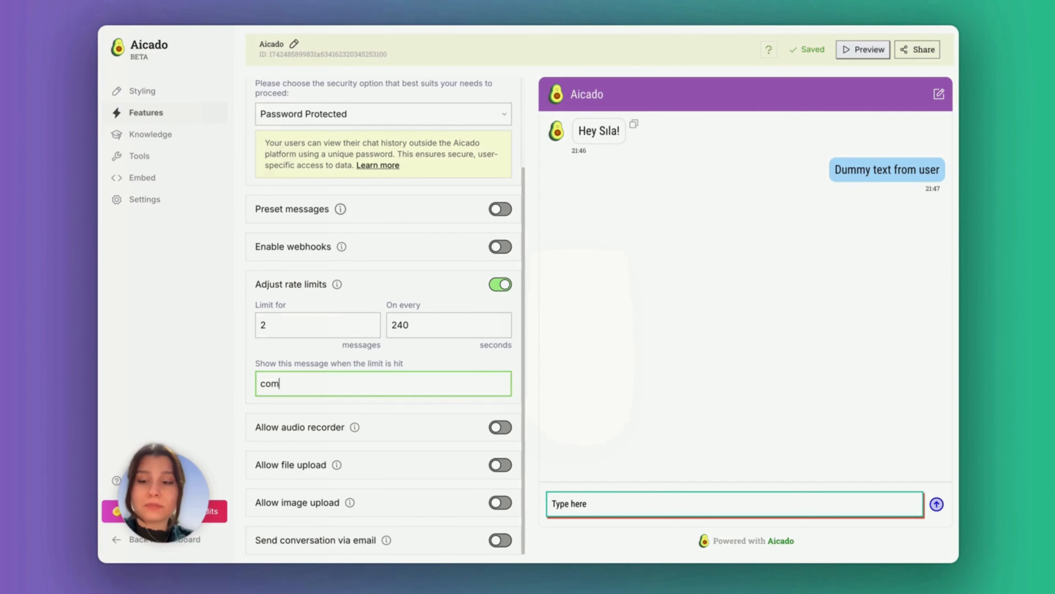
pyautogui.write('e after 24')
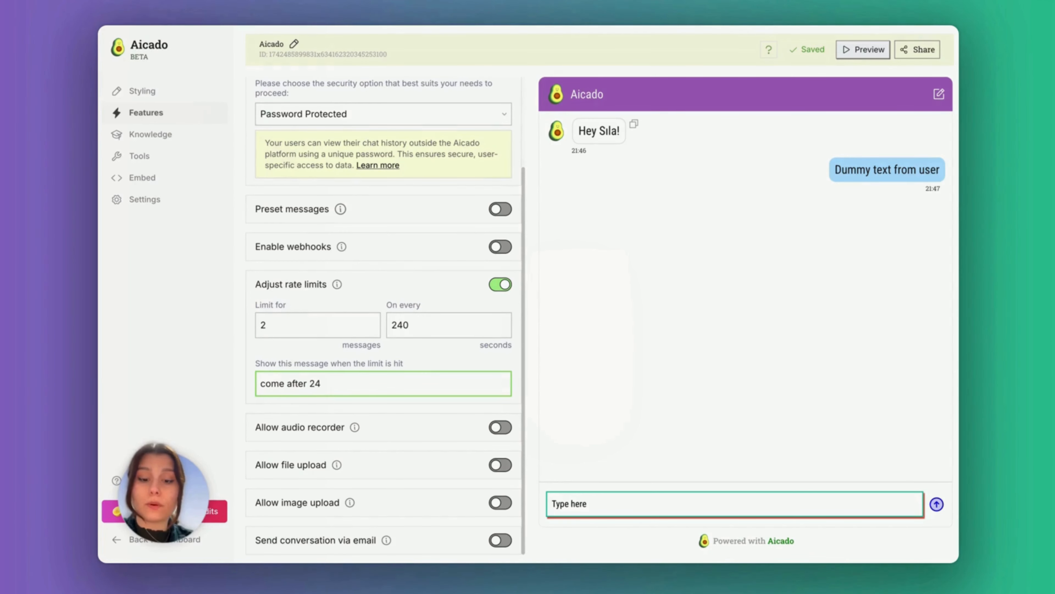
pyautogui.write(' hours later')
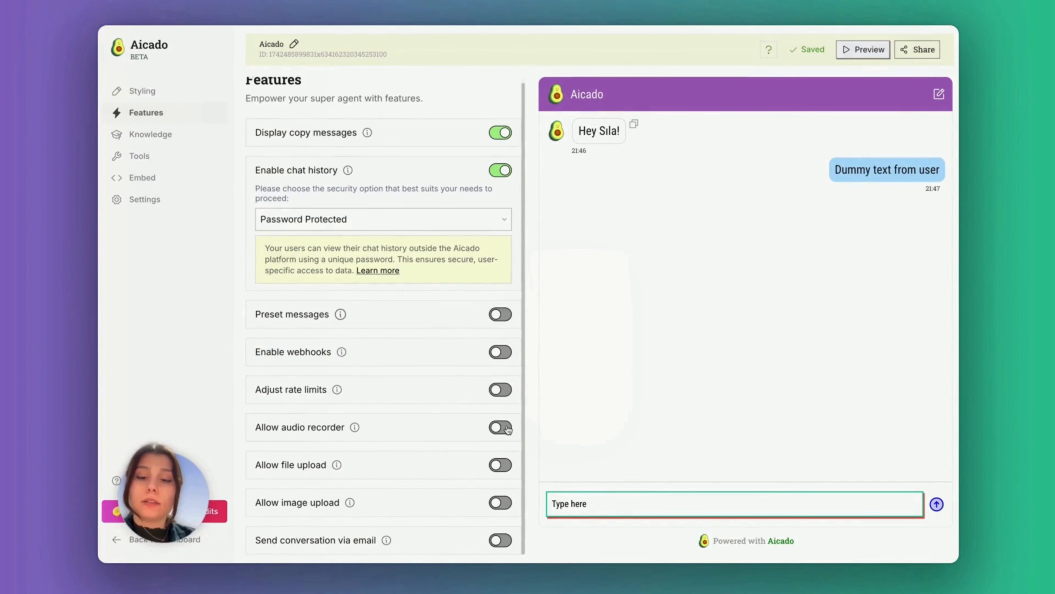
# Allow chat users to record audio, upload files and upload images
pyautogui.click(501, 427)
pyautogui.click(499, 465)
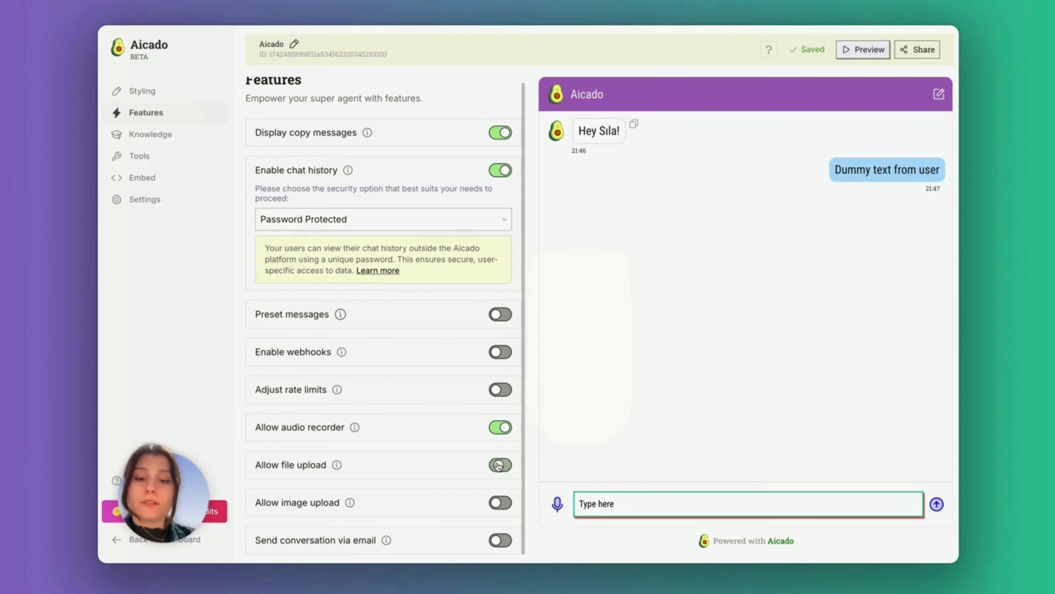
pyautogui.click(499, 502)
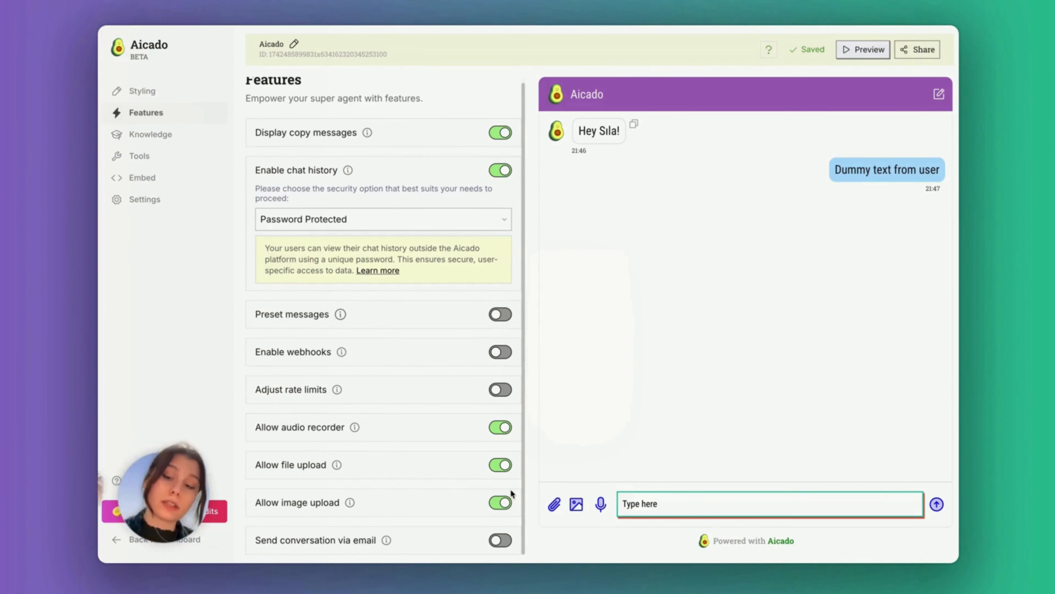
# Try conversation emailing and its 20-minute delay setting, then switch emailing back off
pyautogui.click(500, 540)
pyautogui.scroll(-3, 457, 487)
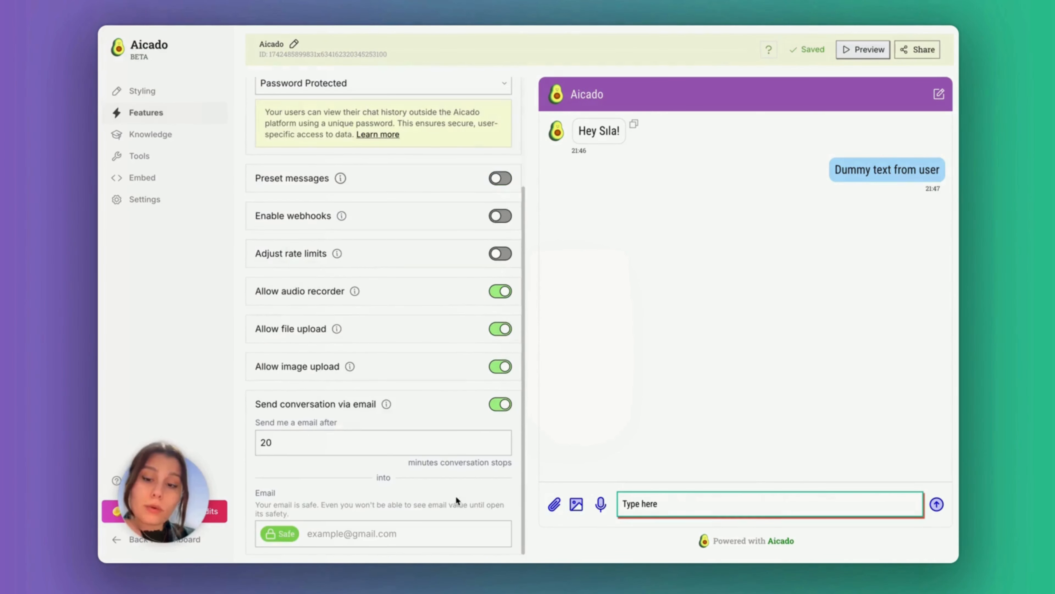
pyautogui.doubleClick(269, 443)
pyautogui.click(272, 445)
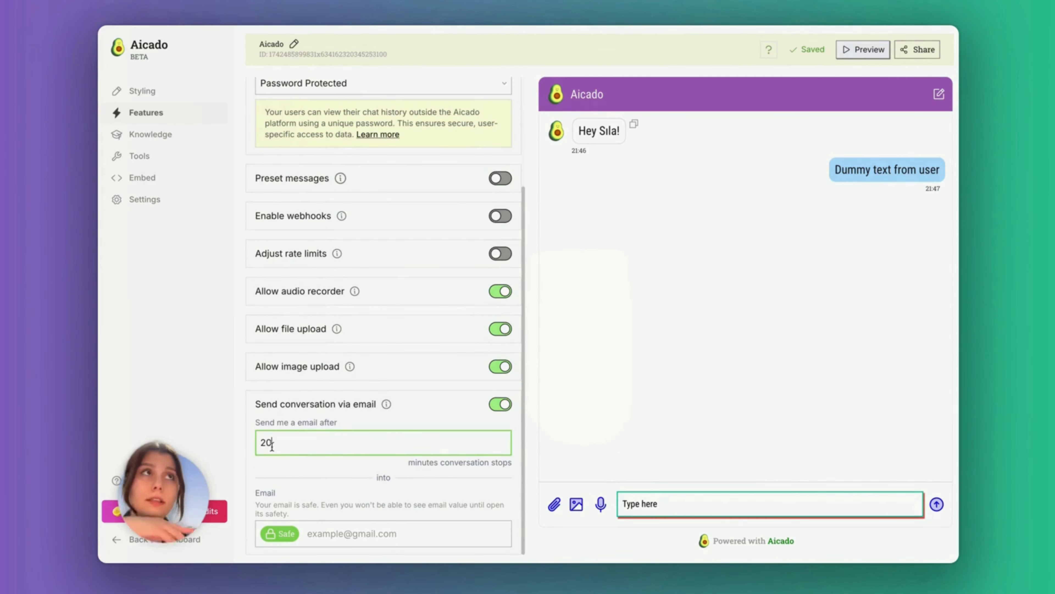
pyautogui.doubleClick(272, 445)
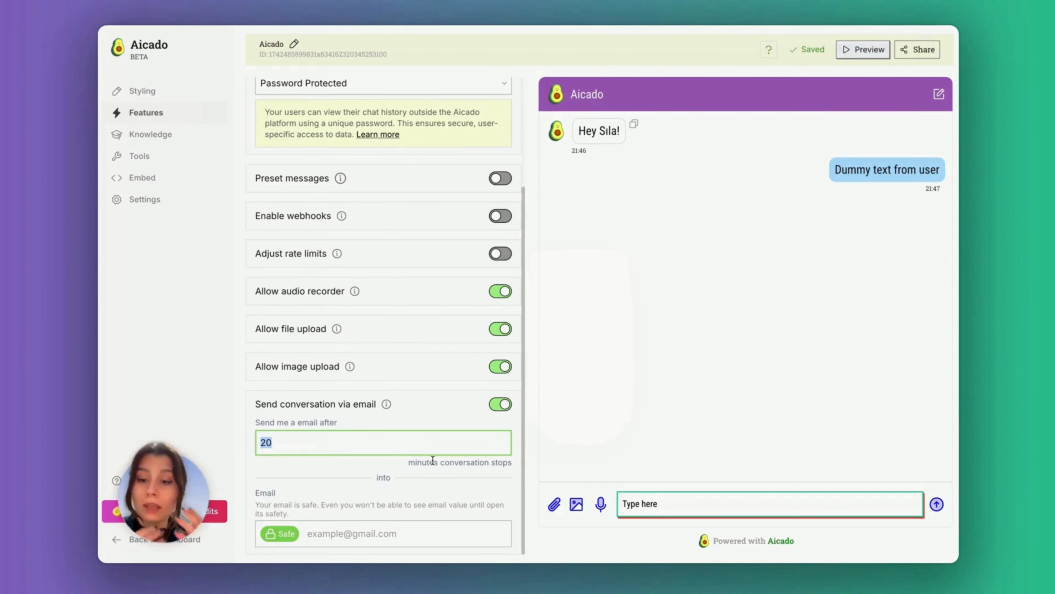
pyautogui.press('Tab')
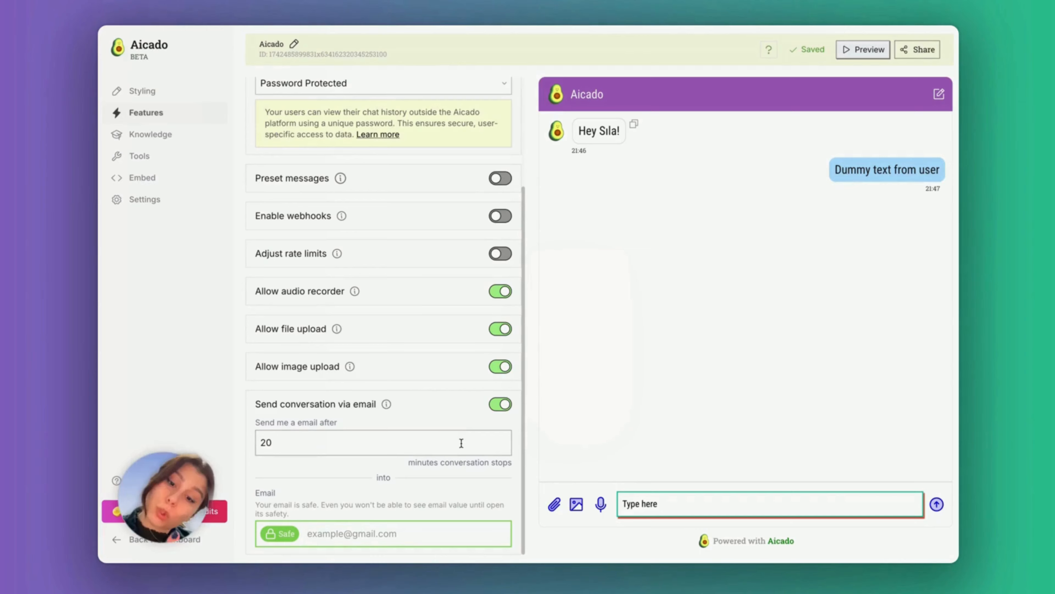
pyautogui.click(500, 404)
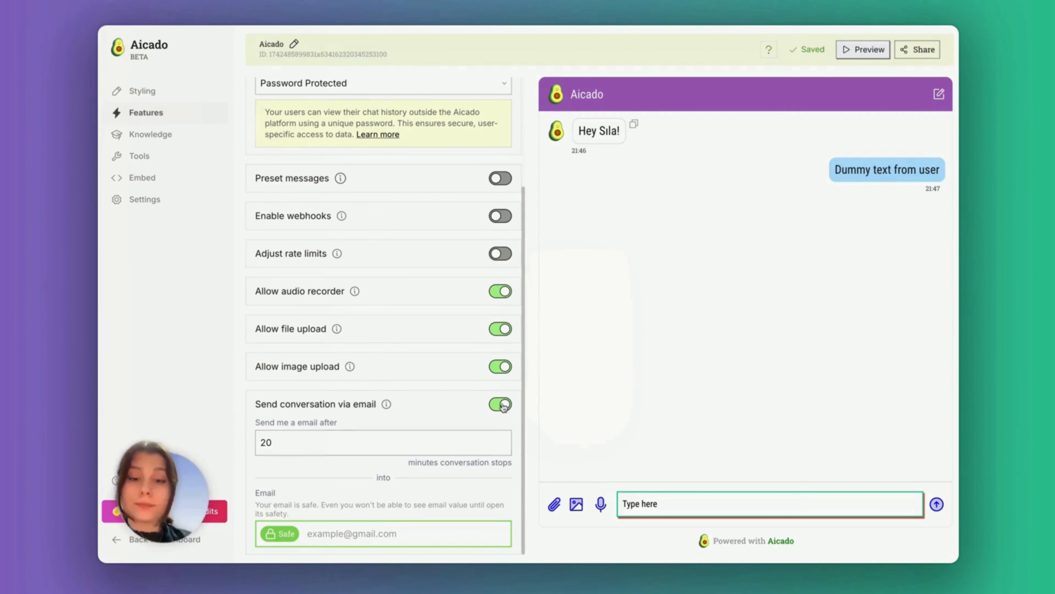
pyautogui.click(180, 137)
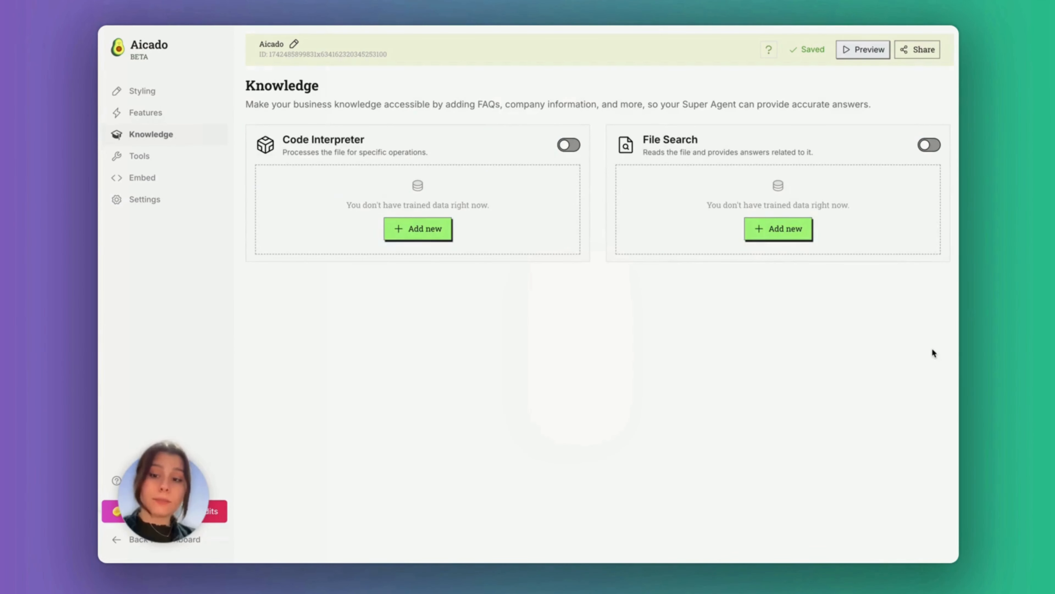
# Enable File Search and train it on the uploaded project proposal PDF
pyautogui.click(929, 145)
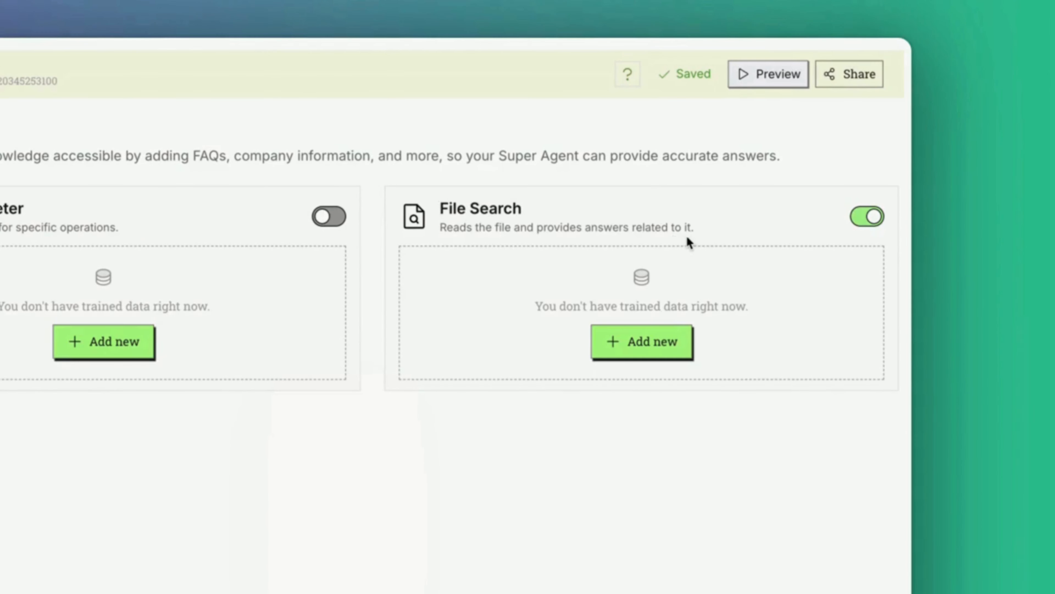
pyautogui.click(623, 341)
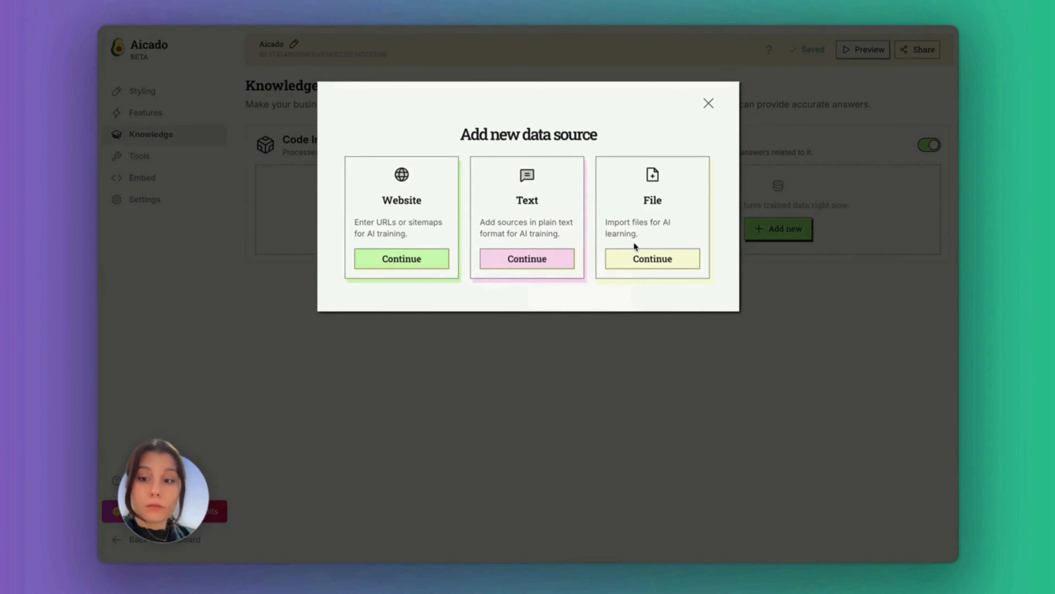
pyautogui.click(664, 265)
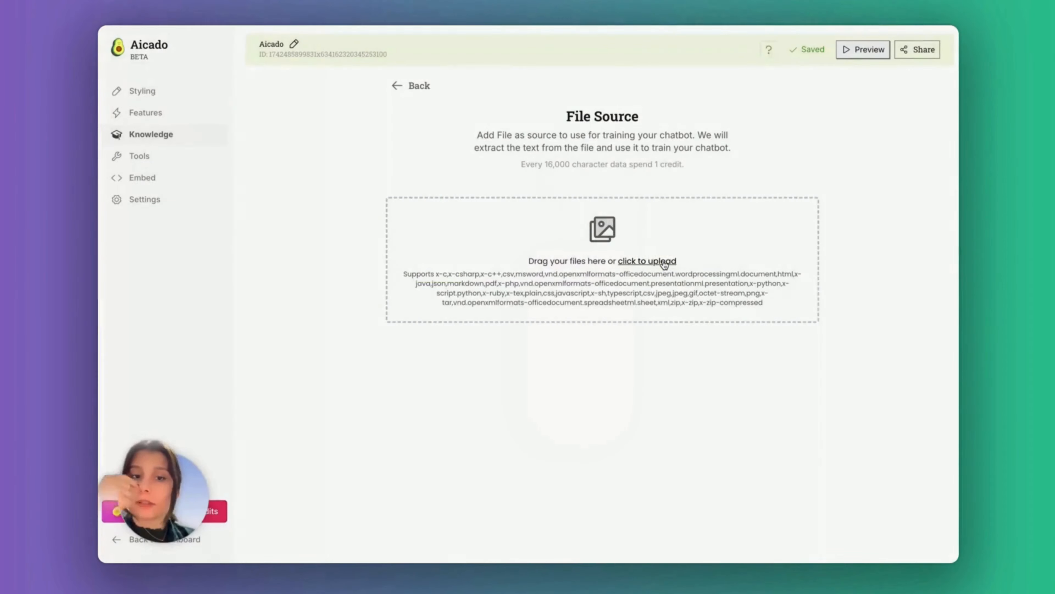
pyautogui.click(664, 263)
pyautogui.click(346, 198)
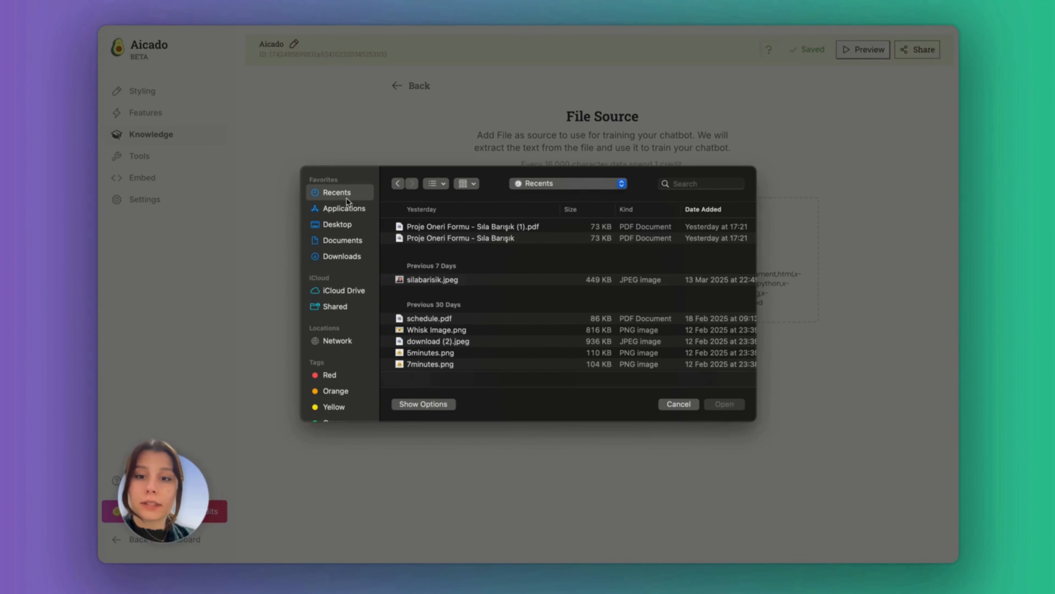
pyautogui.click(439, 240)
pyautogui.doubleClick(438, 239)
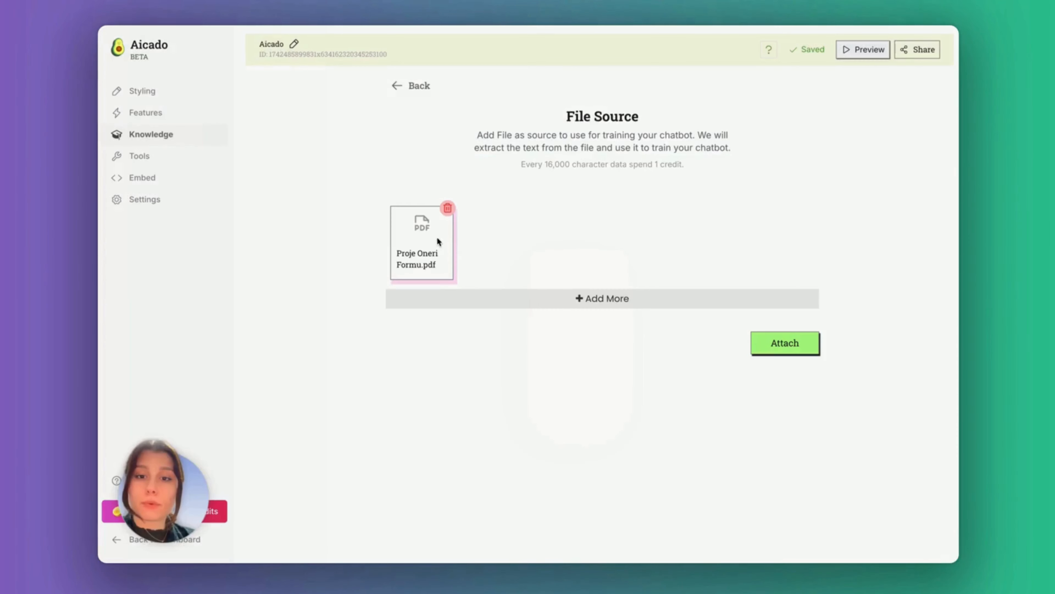
pyautogui.click(783, 342)
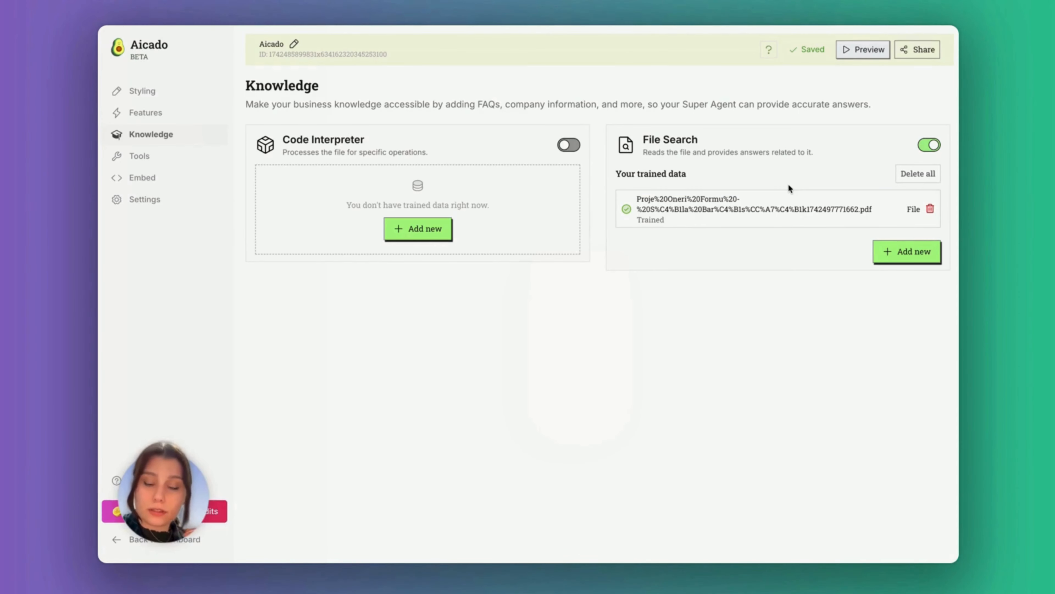
# Preview the Text and single-page Website data-source forms without adding either source
pyautogui.click(907, 251)
pyautogui.click(541, 256)
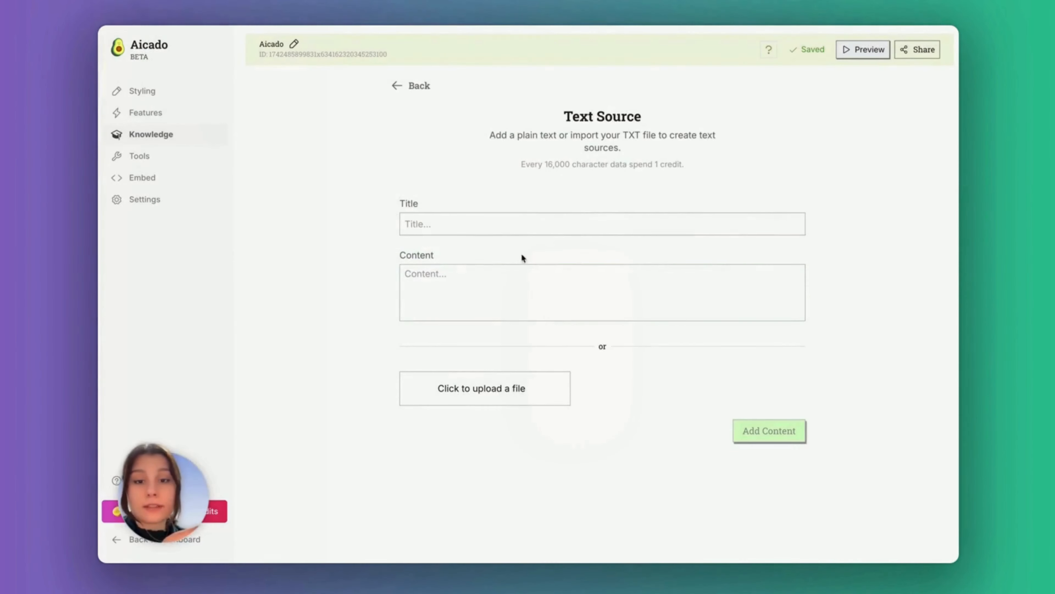
pyautogui.click(438, 269)
pyautogui.click(419, 87)
pyautogui.click(895, 260)
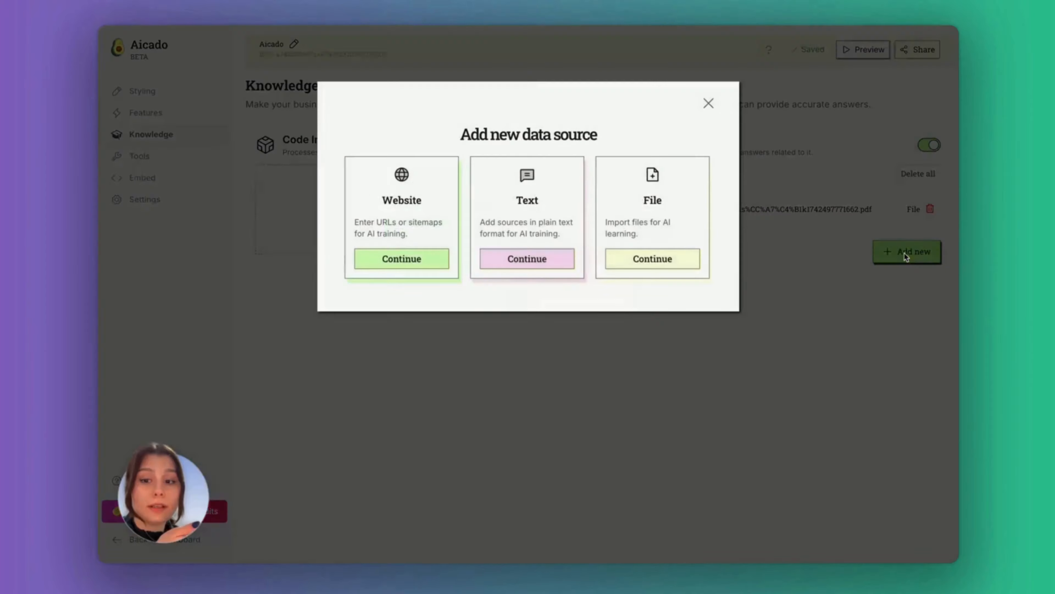
pyautogui.click(401, 258)
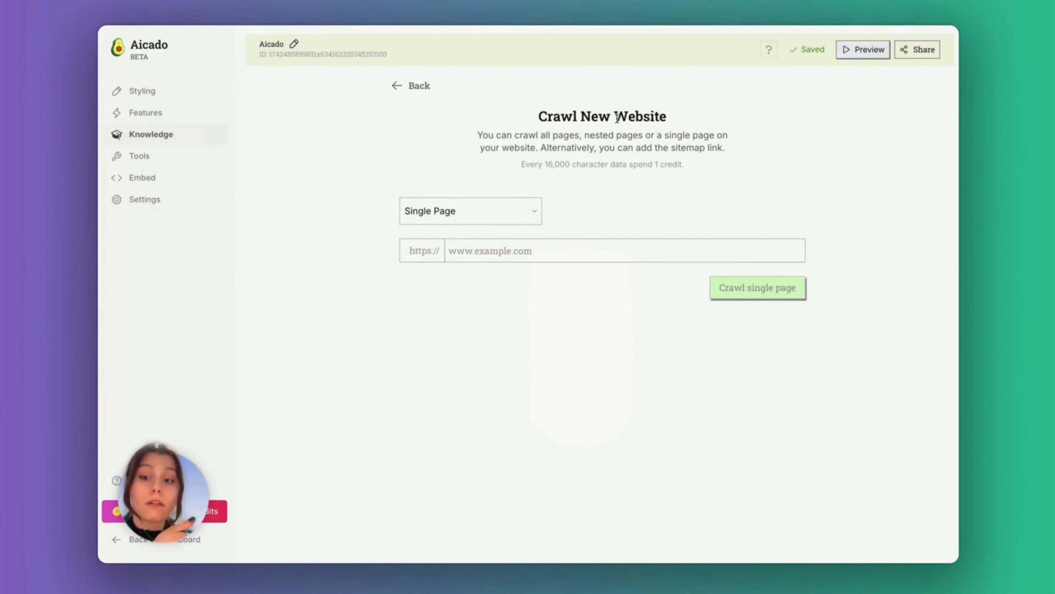
pyautogui.click(443, 211)
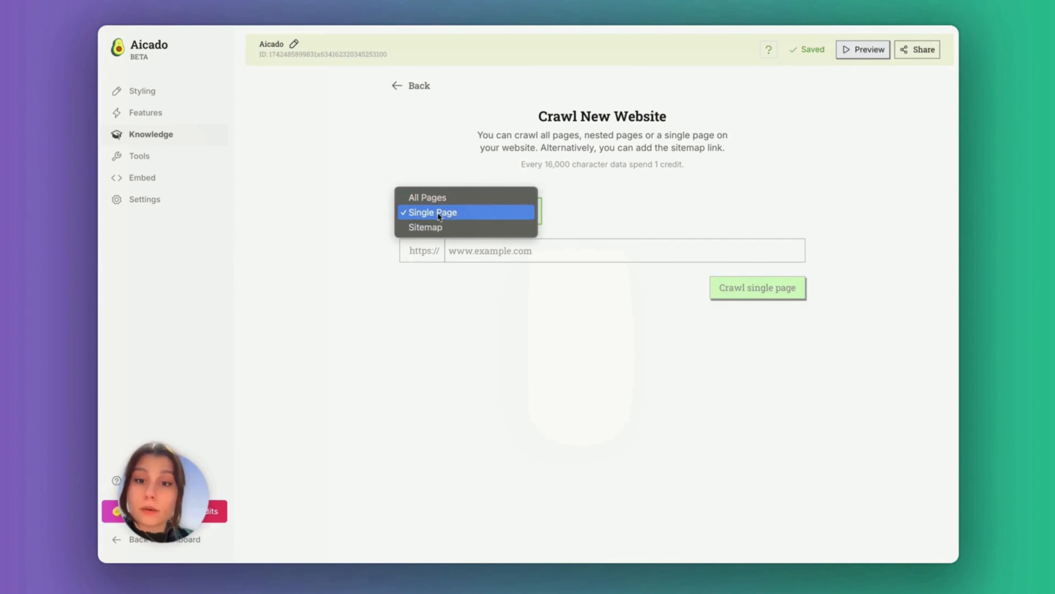
pyautogui.click(532, 252)
pyautogui.click(419, 85)
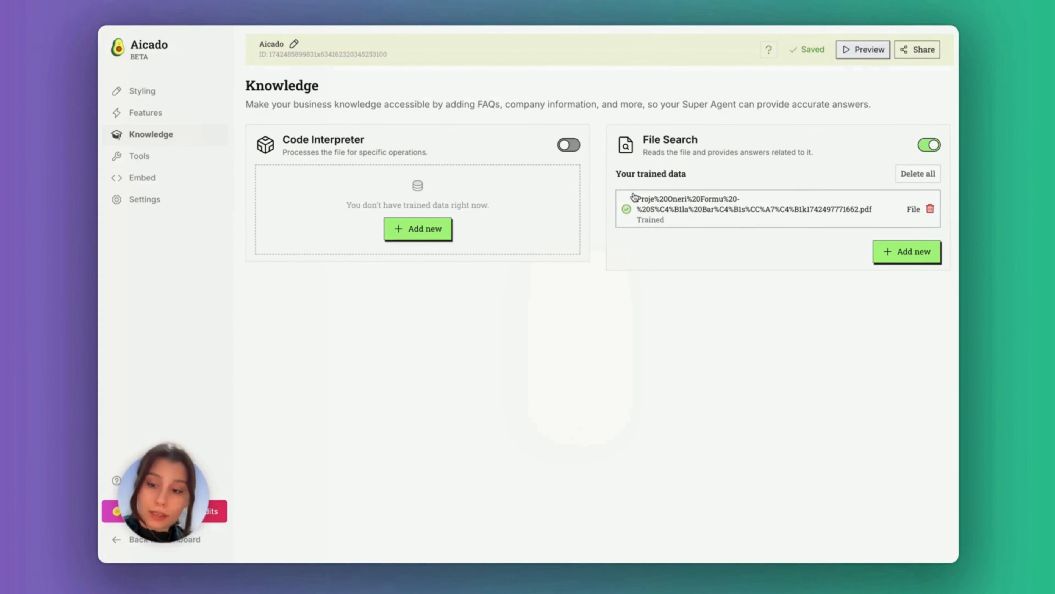
pyautogui.click(177, 161)
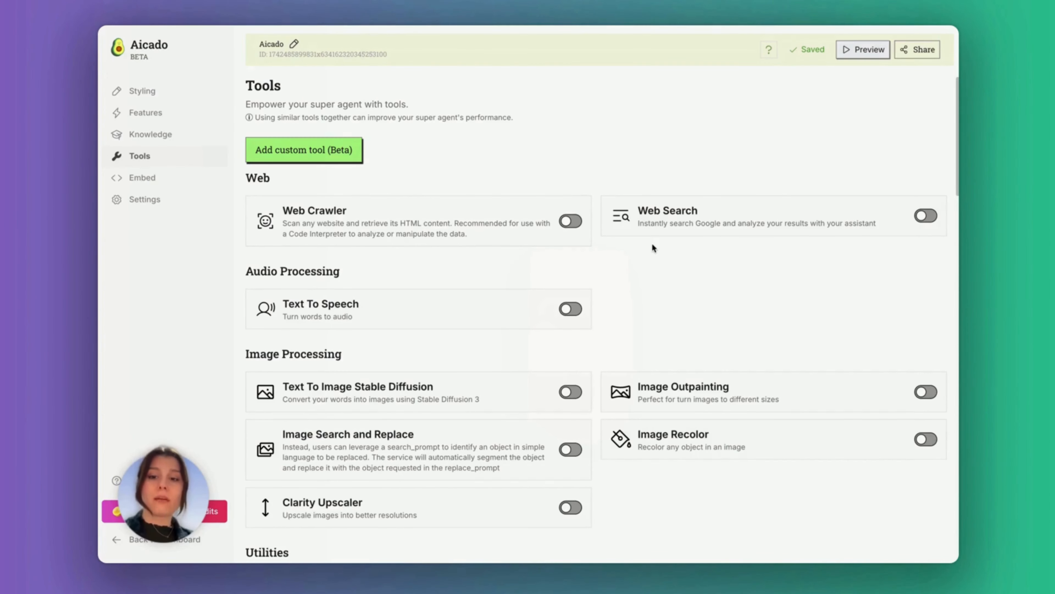
# Scroll through the Tools list to review which tools are switched on
pyautogui.scroll(-12, 652, 246)
pyautogui.scroll(-5, 652, 246)
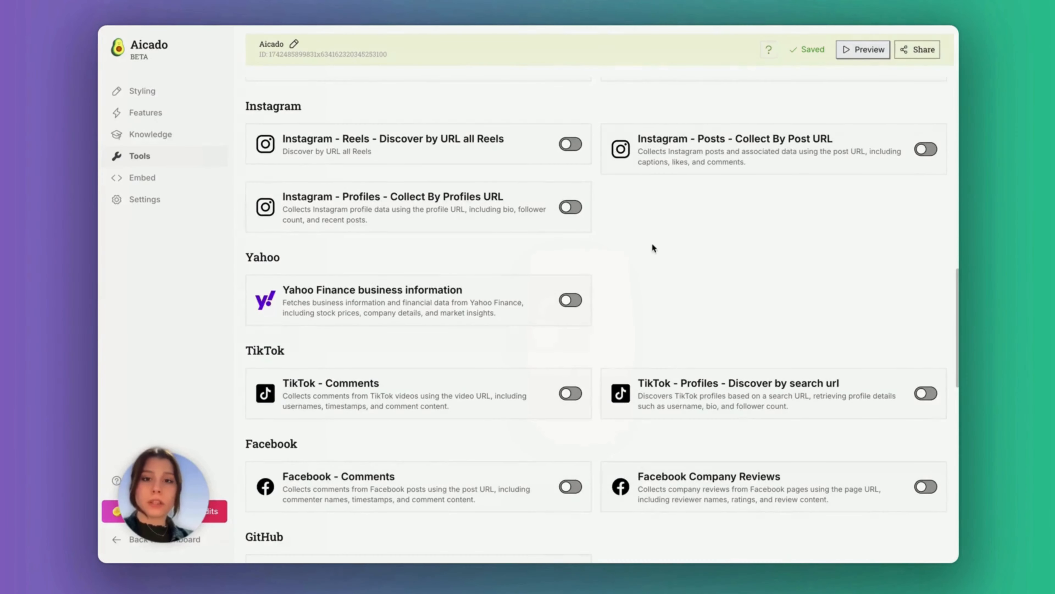
pyautogui.scroll(15, 652, 248)
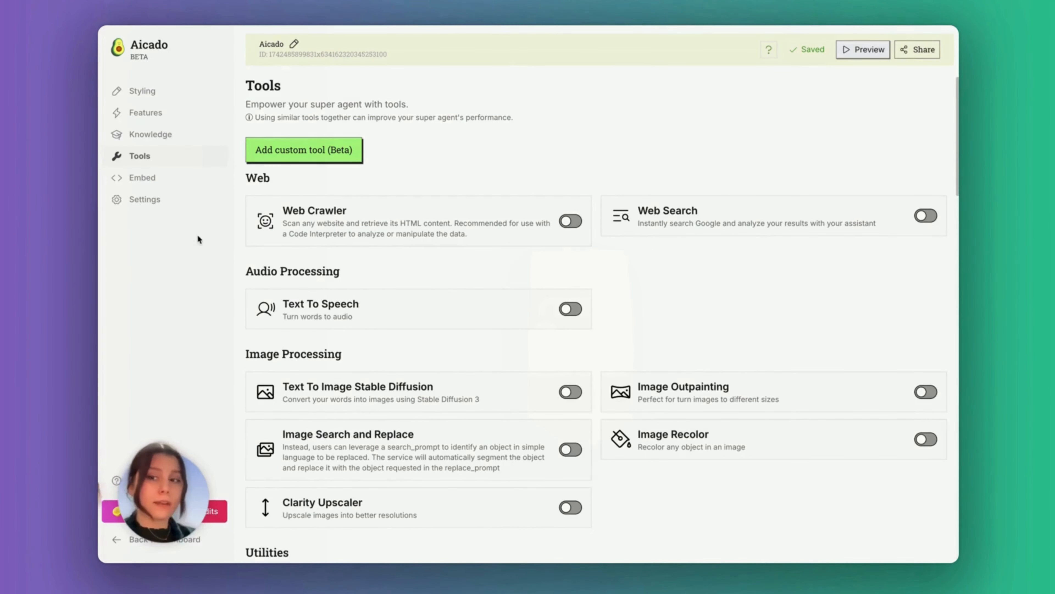
pyautogui.scroll(-3, 318, 231)
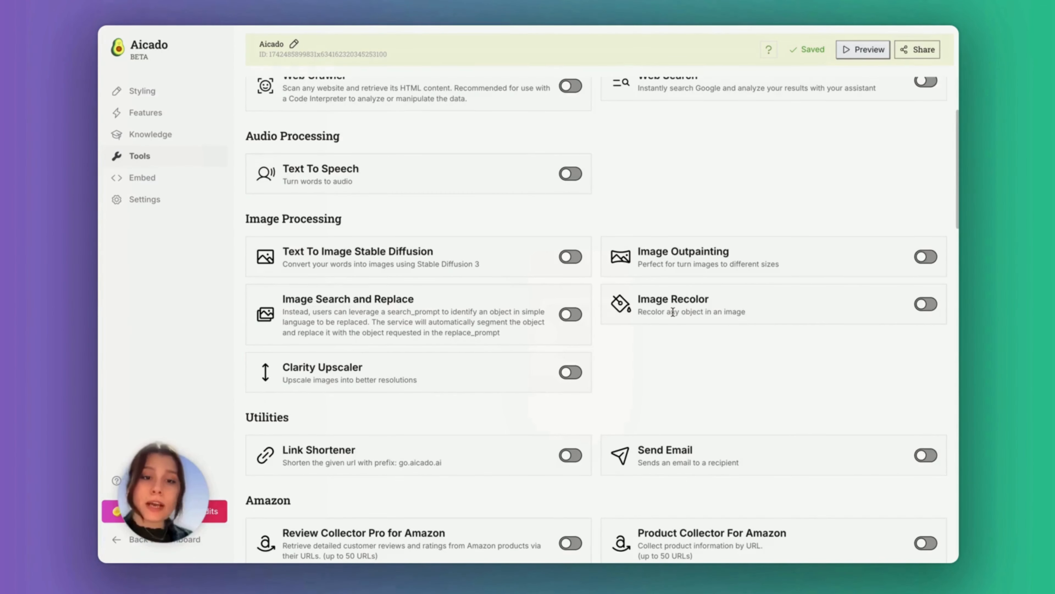
pyautogui.scroll(-15, 515, 384)
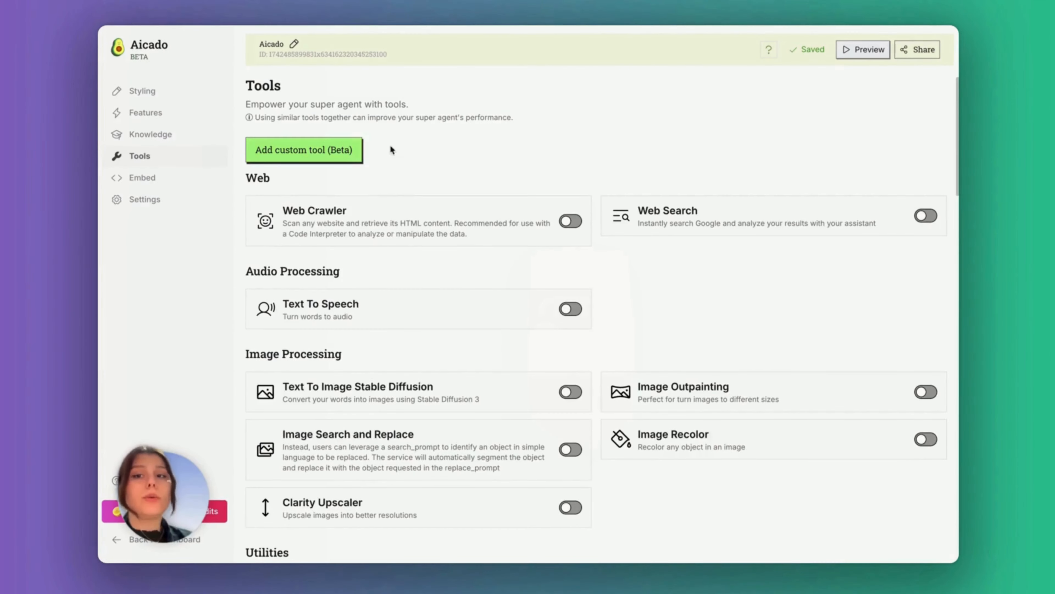
# Create a custom tool named 'dvgd' with description 'dsfgd' using API Key authentication
pyautogui.click(352, 153)
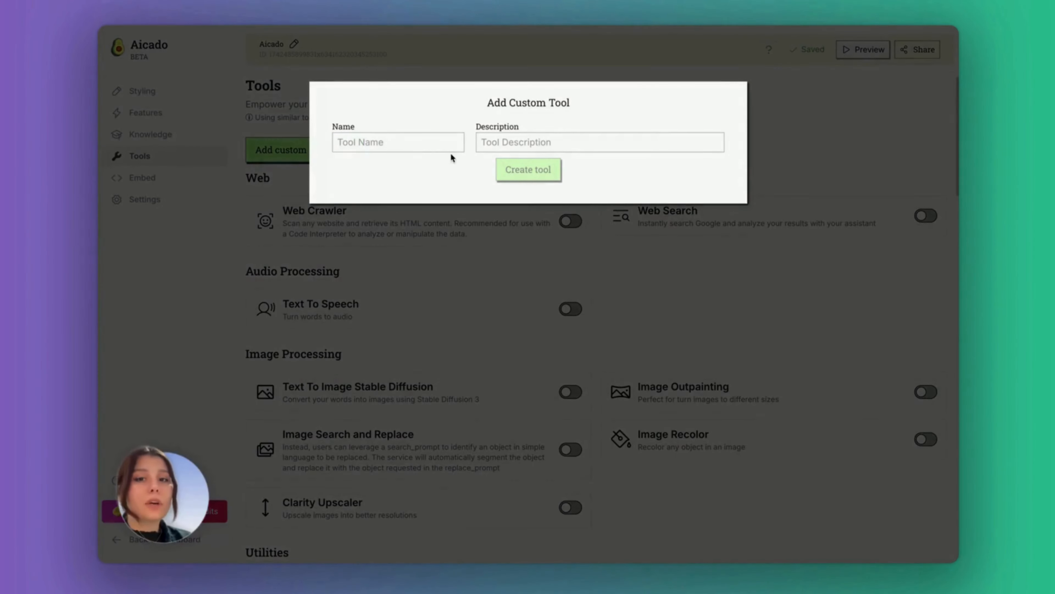
pyautogui.click(422, 145)
pyautogui.write('dvgd')
pyautogui.press('Tab')
pyautogui.write('dsfgd')
pyautogui.click(530, 170)
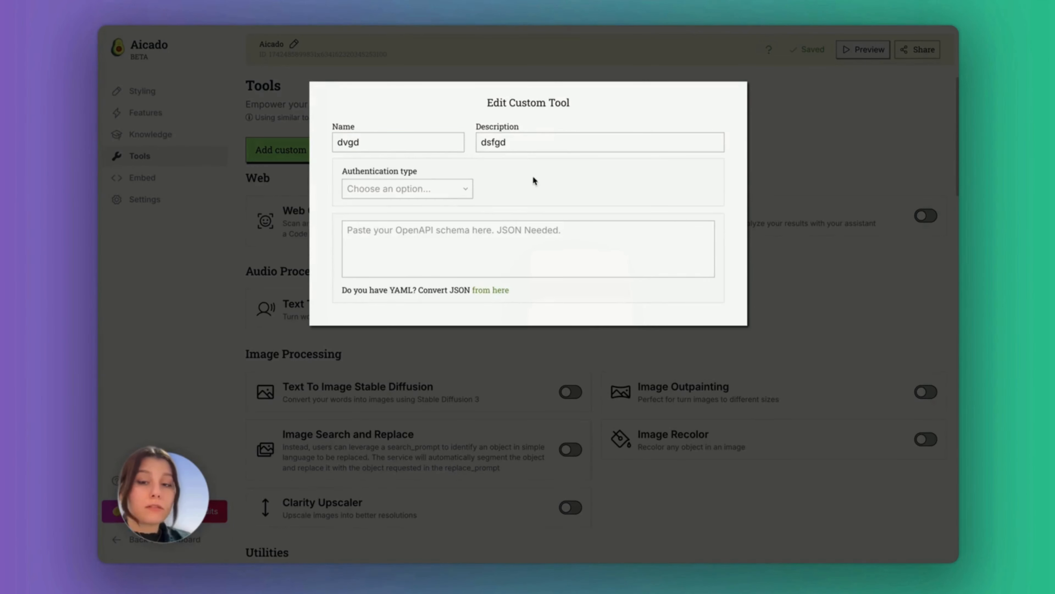
pyautogui.click(440, 190)
pyautogui.click(406, 208)
pyautogui.click(509, 47)
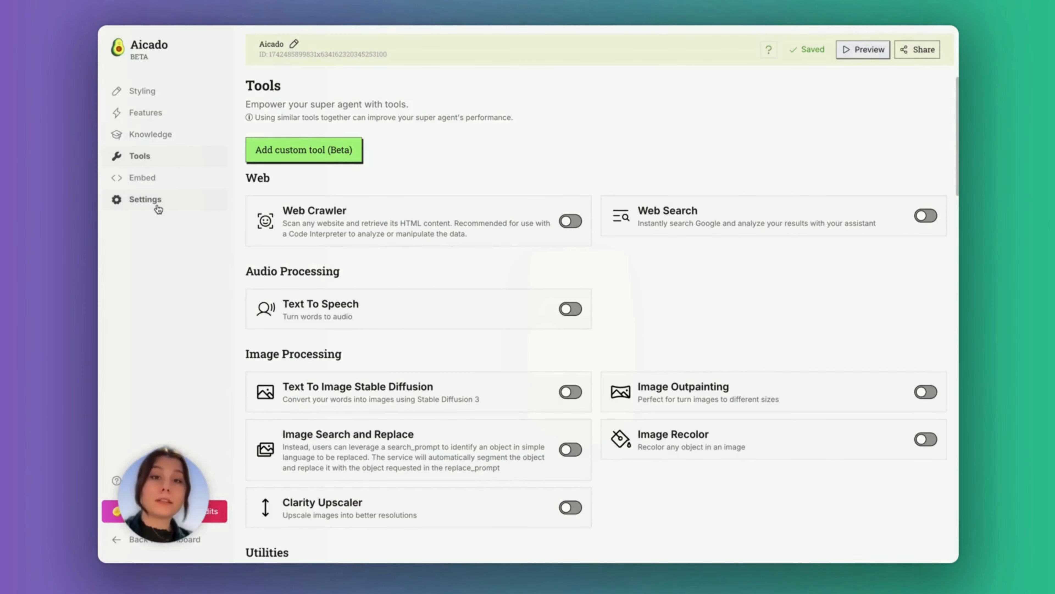
# In the agent's Settings, keep Chat GPT-4o mini selected as the AI model
pyautogui.click(157, 208)
pyautogui.click(372, 141)
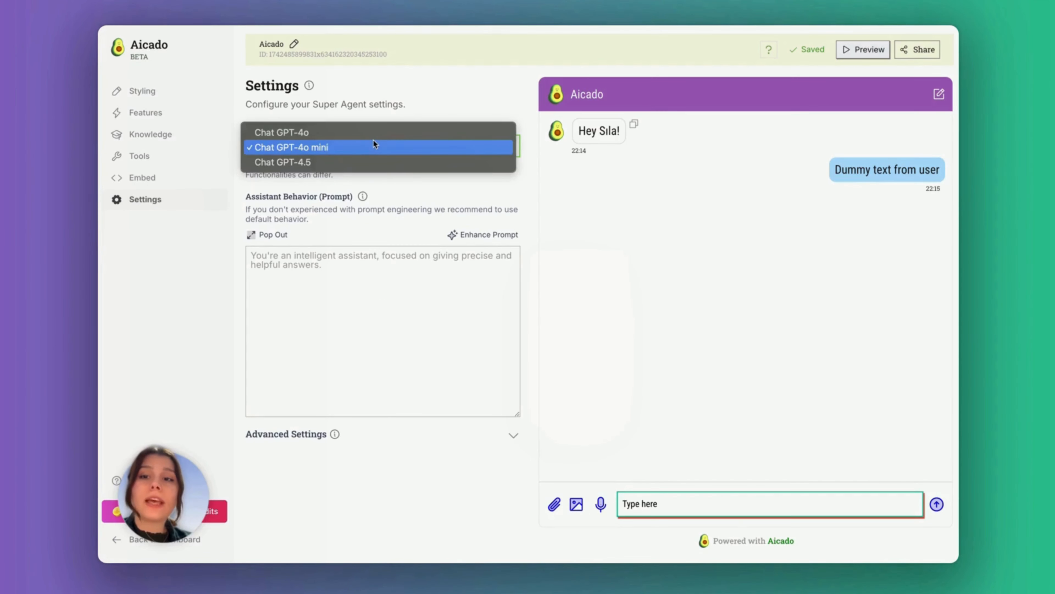
pyautogui.click(434, 94)
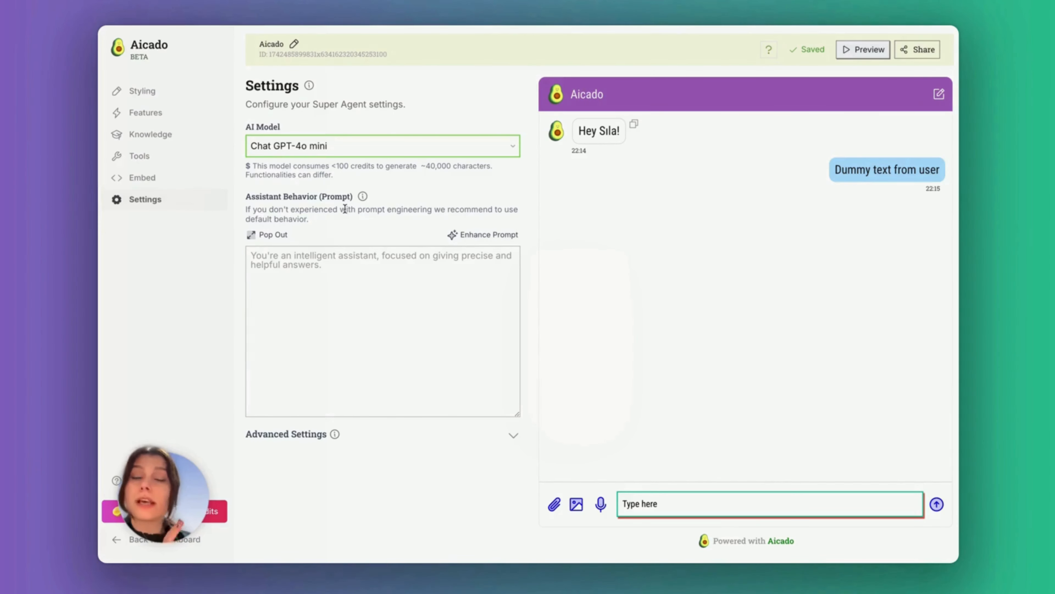
pyautogui.click(316, 276)
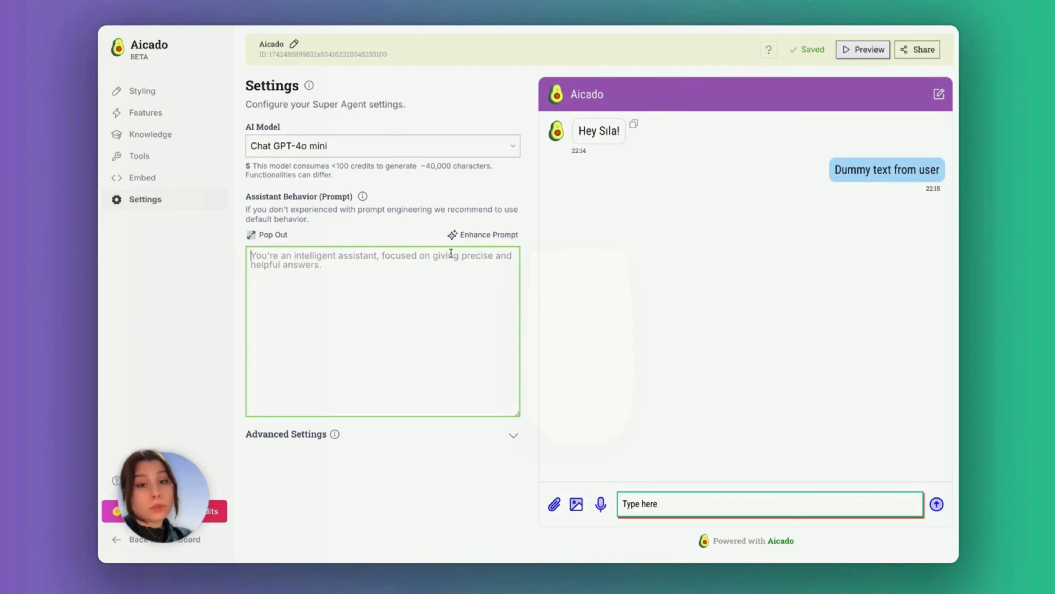
# Generate a behaviour prompt from 'I am a content creator. I share post and stories on Instagram.'
pyautogui.click(461, 235)
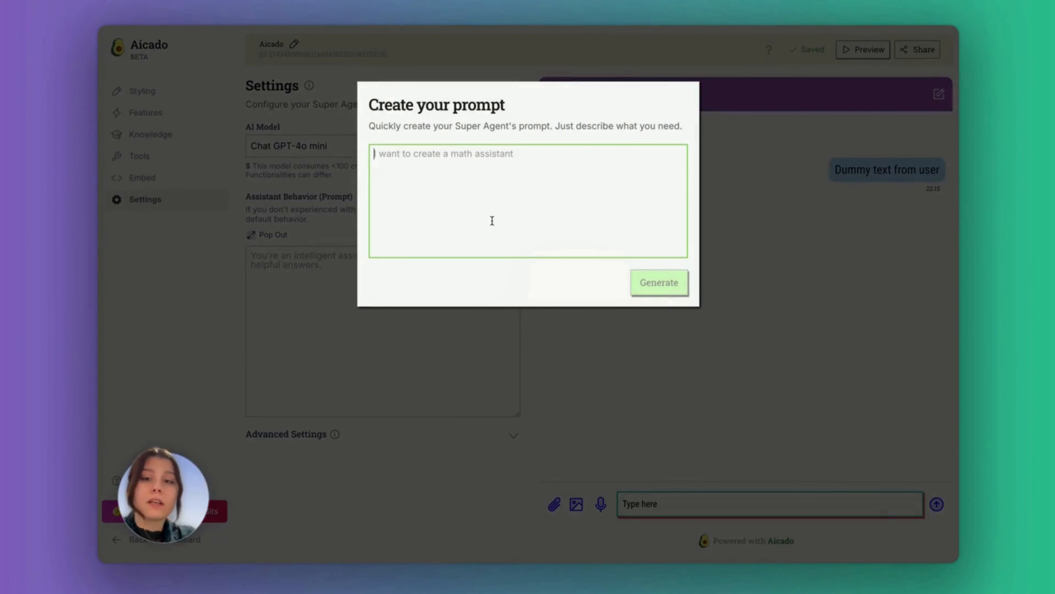
pyautogui.write('I am a conten')
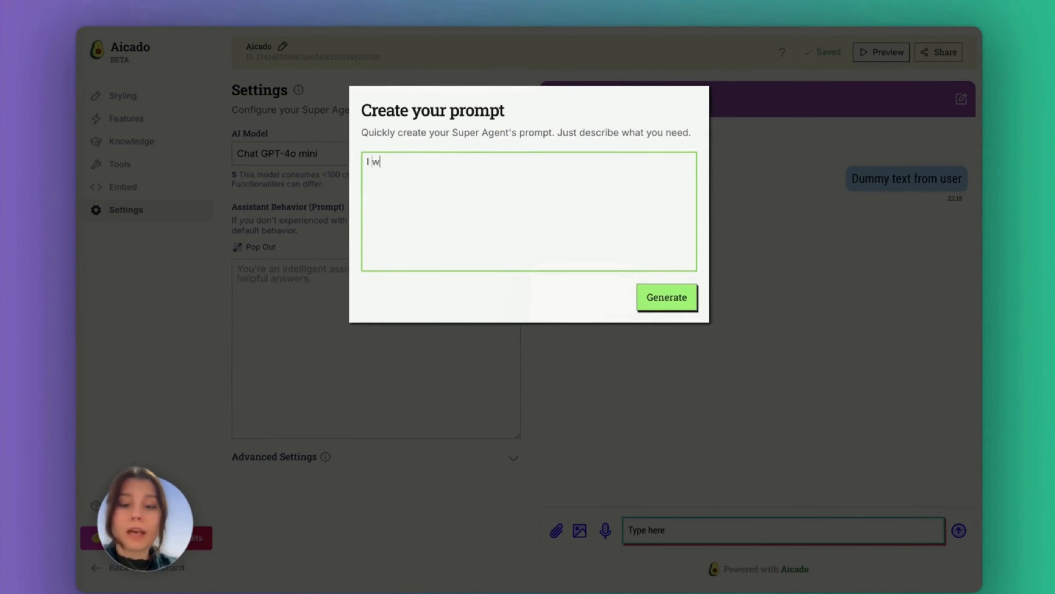
pyautogui.write('t cre')
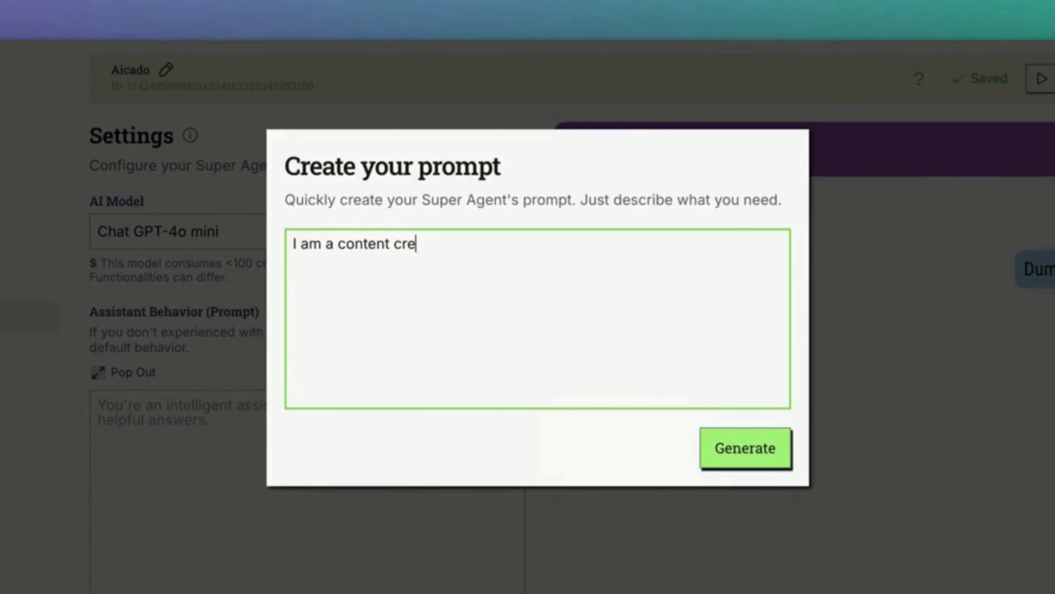
pyautogui.write('ator. I share post and h')
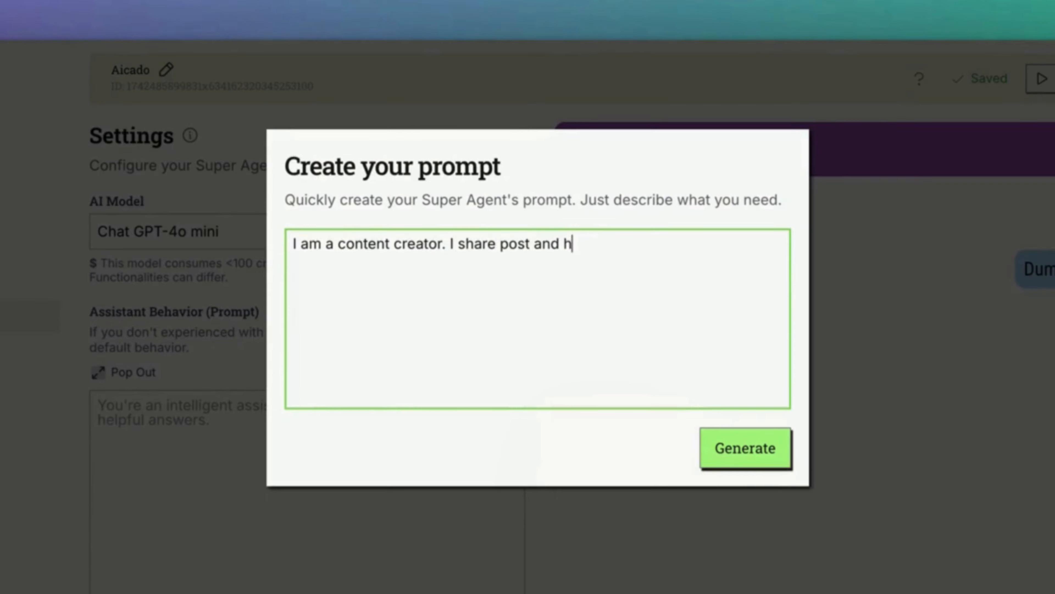
pyautogui.press('BackSpace')
pyautogui.write('stoy')
pyautogui.press('BackSpace')
pyautogui.write('ries on Instagram.')
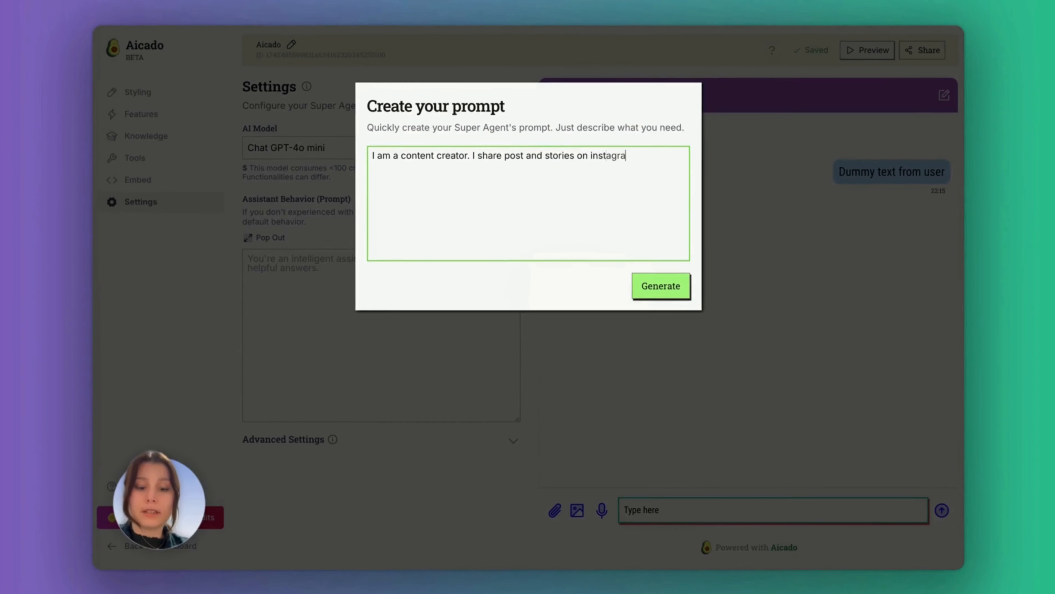
pyautogui.click(745, 448)
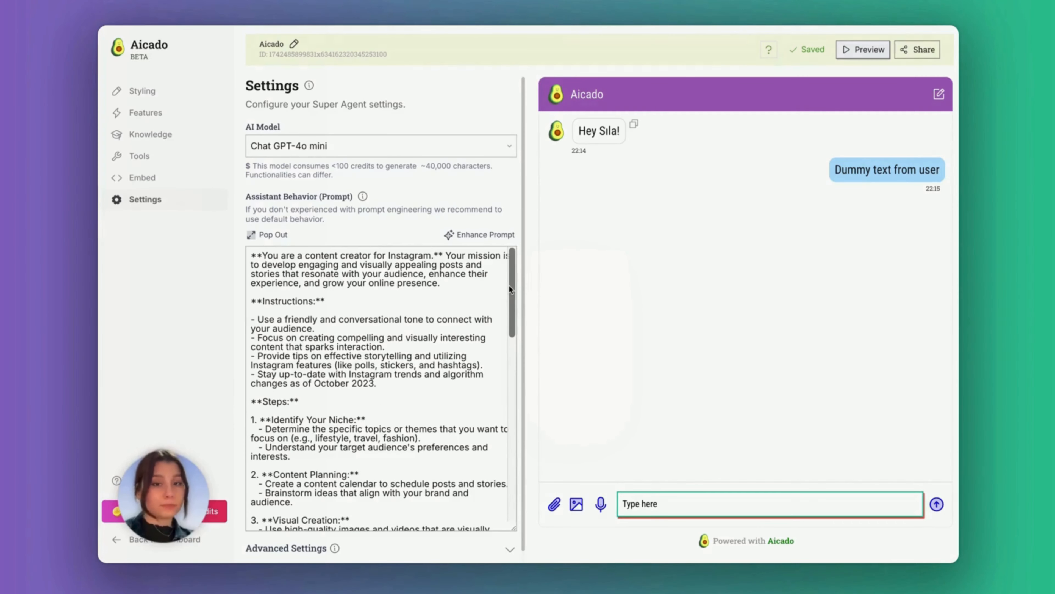
pyautogui.scroll(-3, 509, 285)
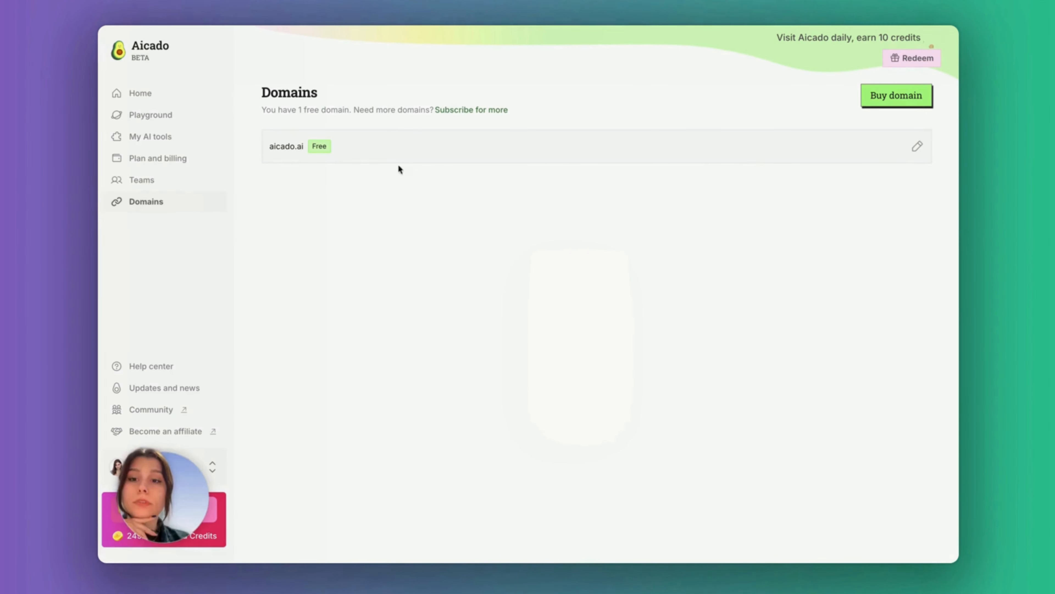
# Replace the free domain aicado.ai with kralicenin-mekani-26576.bubbleapps.io and confirm
pyautogui.click(917, 146)
pyautogui.click(434, 162)
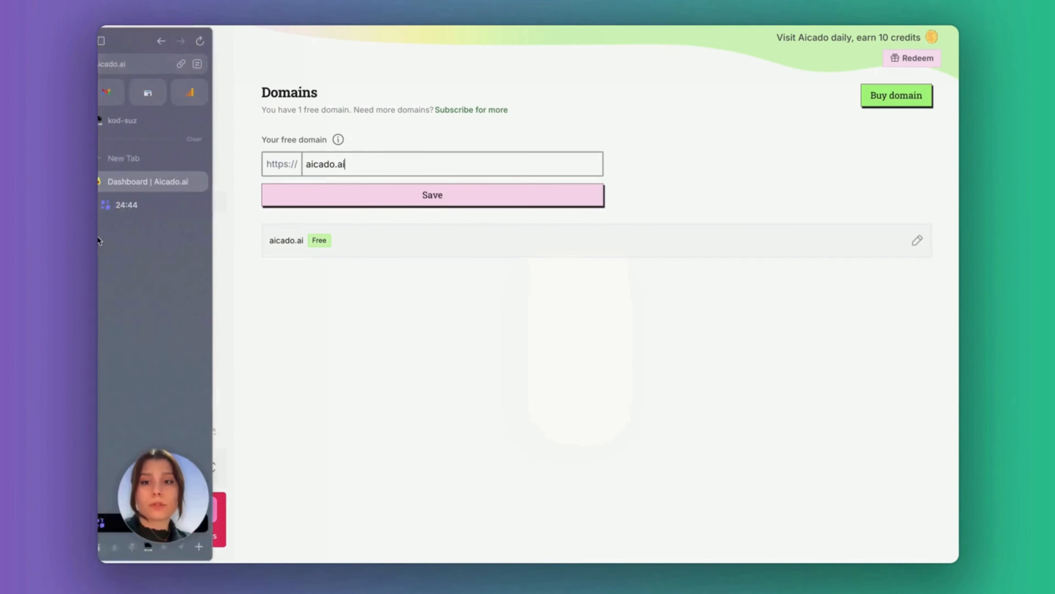
pyautogui.moveTo(392, 162); pyautogui.dragTo(306, 163)
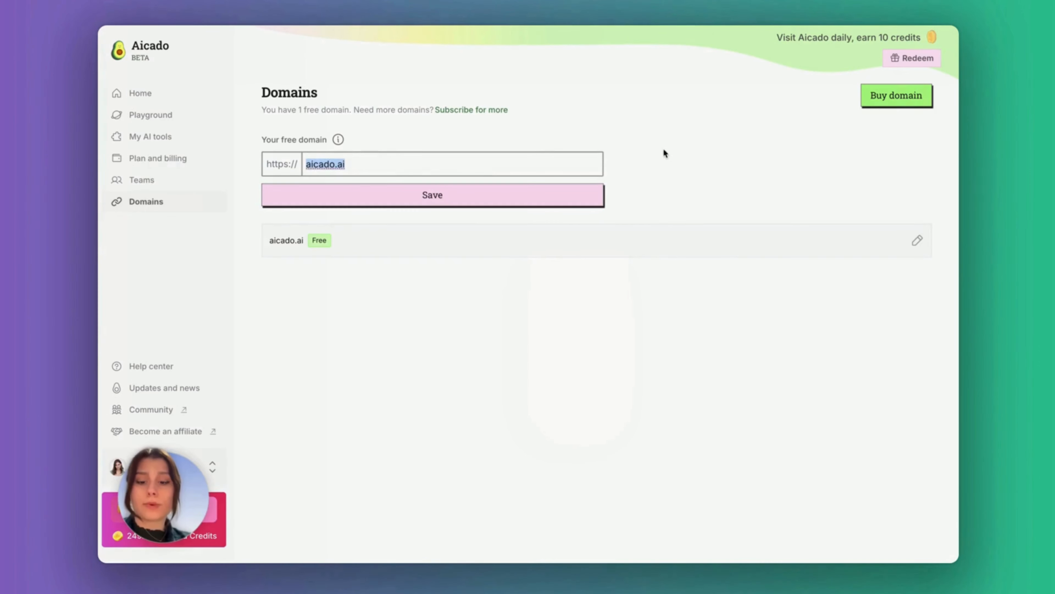
pyautogui.write('kralicenin-mekani-26576.bubbleapps.io')
pyautogui.click(462, 203)
pyautogui.click(567, 260)
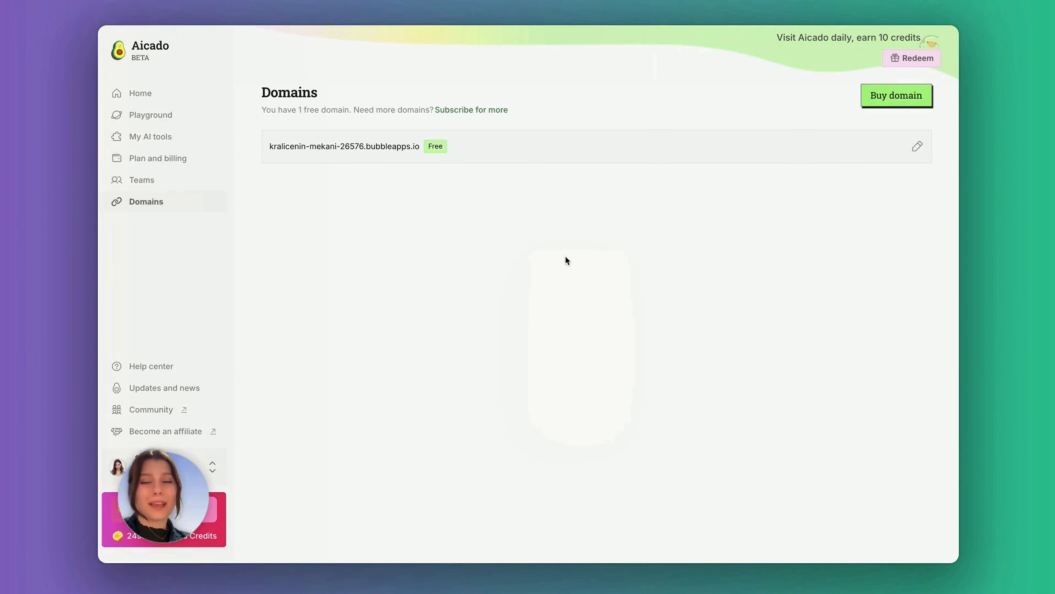
# Bring up the embed code of the Aicado super agent
pyautogui.click(199, 140)
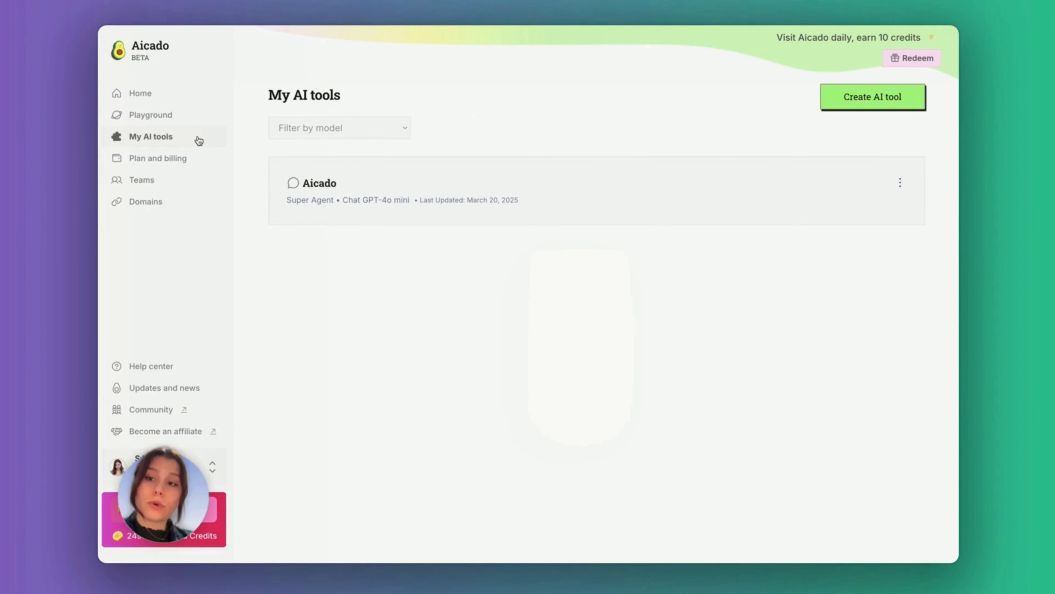
pyautogui.click(352, 198)
pyautogui.click(180, 175)
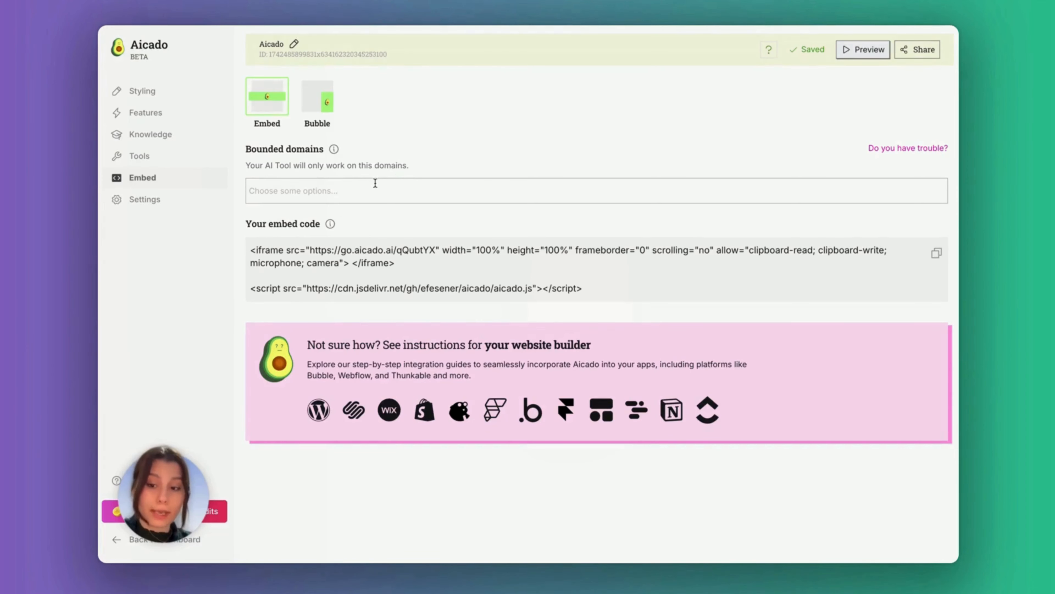
# Bound the embed to kralicenin-mekani-26576.bubbleapps.io and view the domain-trouble help
pyautogui.click(363, 194)
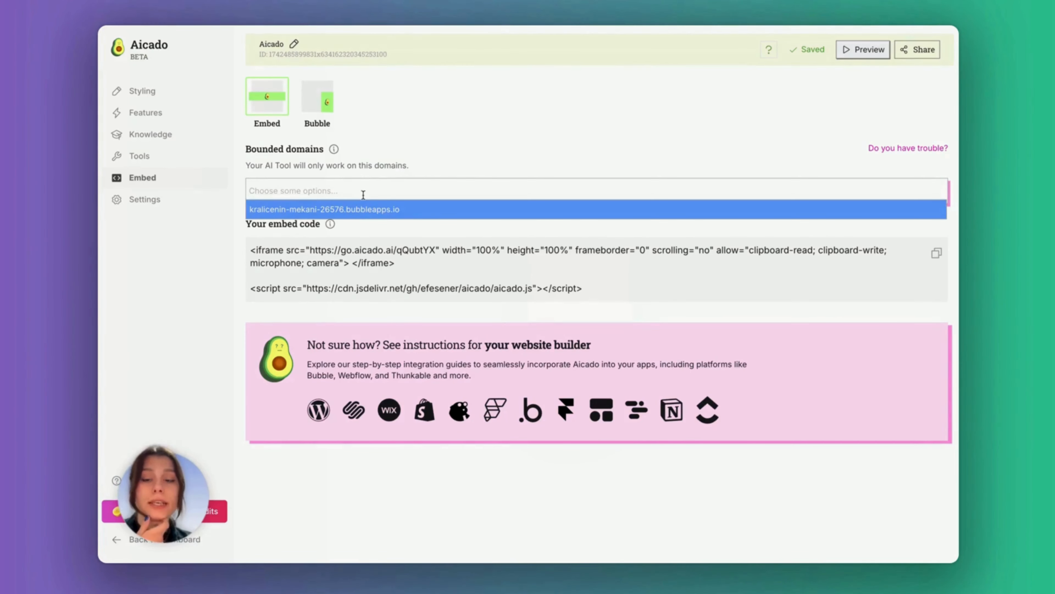
pyautogui.click(362, 209)
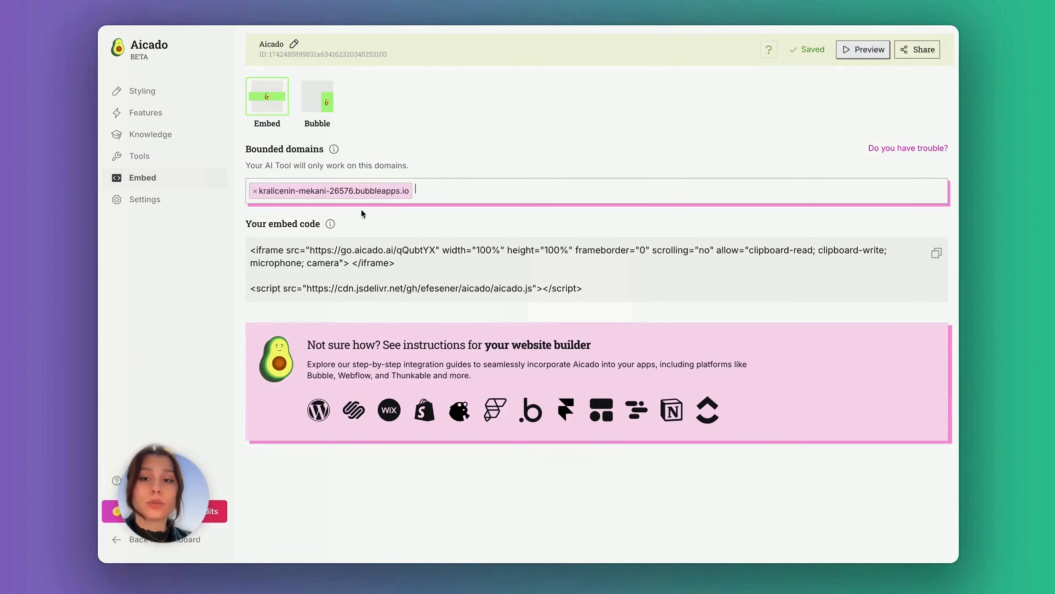
pyautogui.click(463, 184)
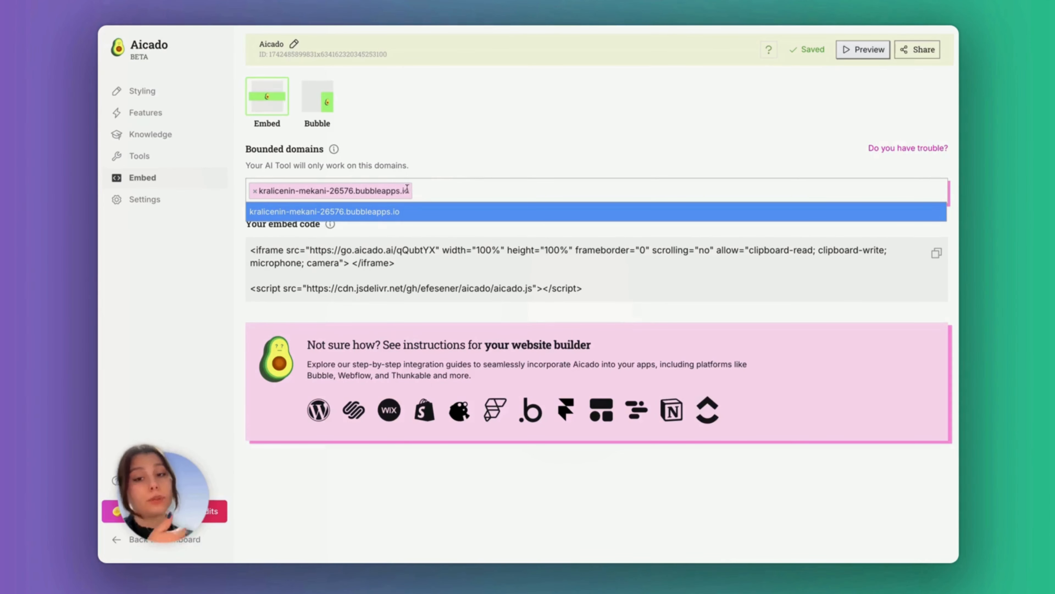
pyautogui.click(604, 162)
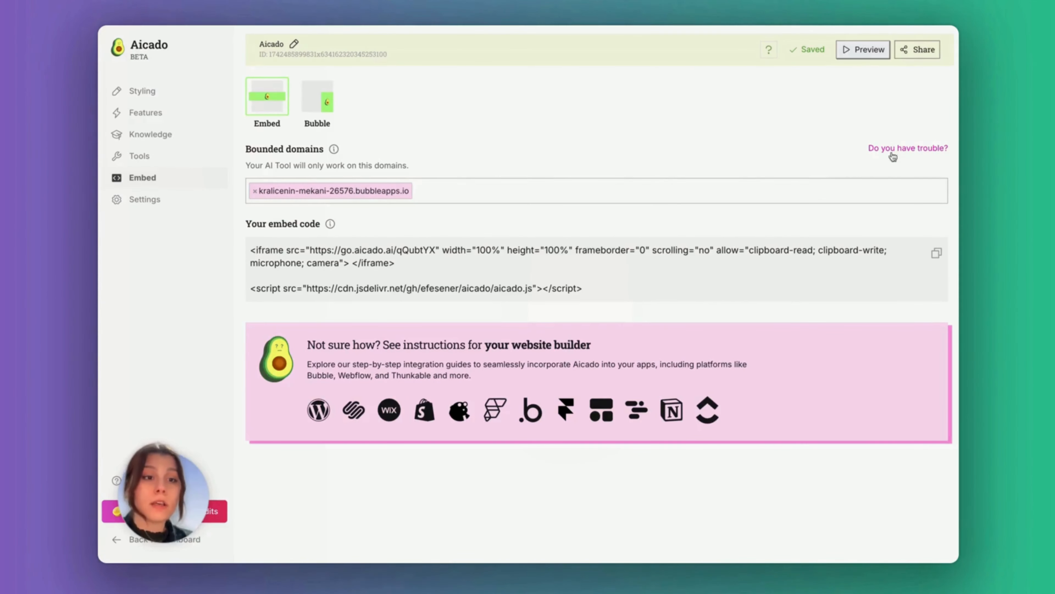
pyautogui.click(905, 148)
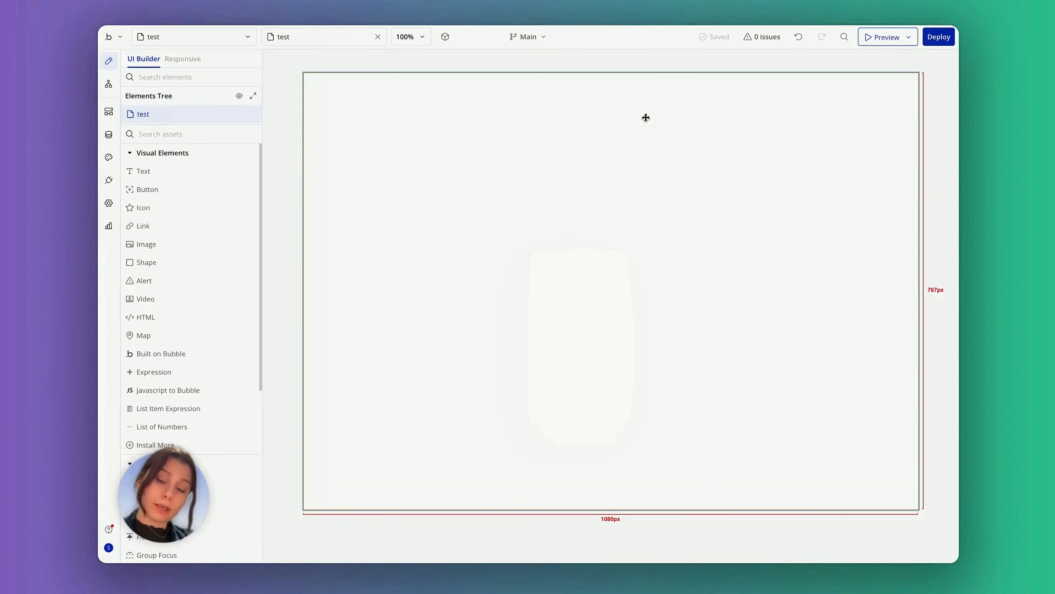
# Add a full-width, centered HTML element with 700 minimum height and 20 top margin
pyautogui.click(196, 133)
pyautogui.write('ht')
pyautogui.moveTo(146, 171); pyautogui.dragTo(492, 103)
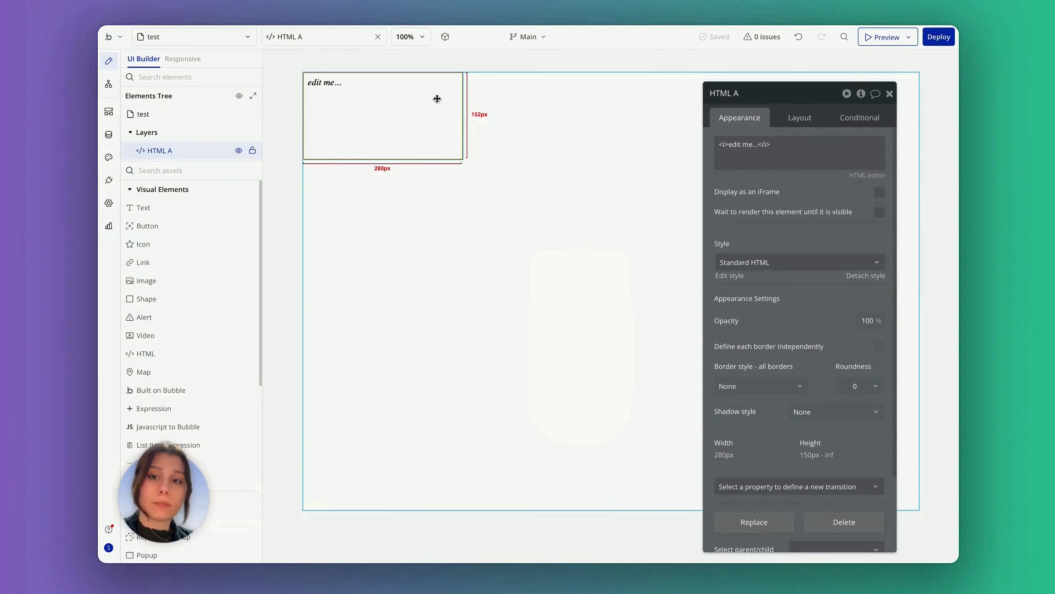
pyautogui.click(796, 118)
pyautogui.click(880, 253)
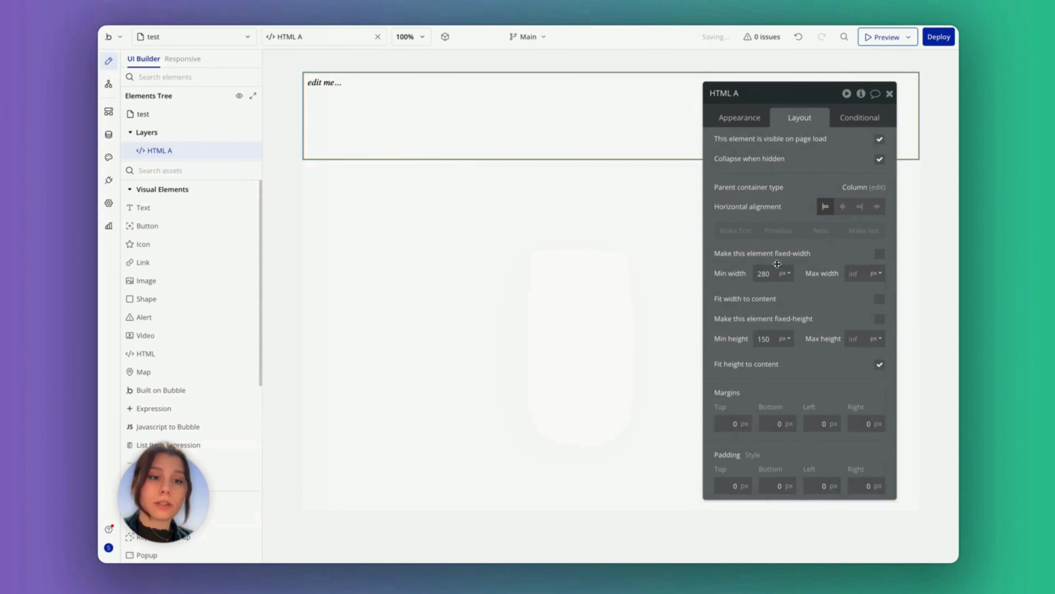
pyautogui.doubleClick(764, 338)
pyautogui.write('700')
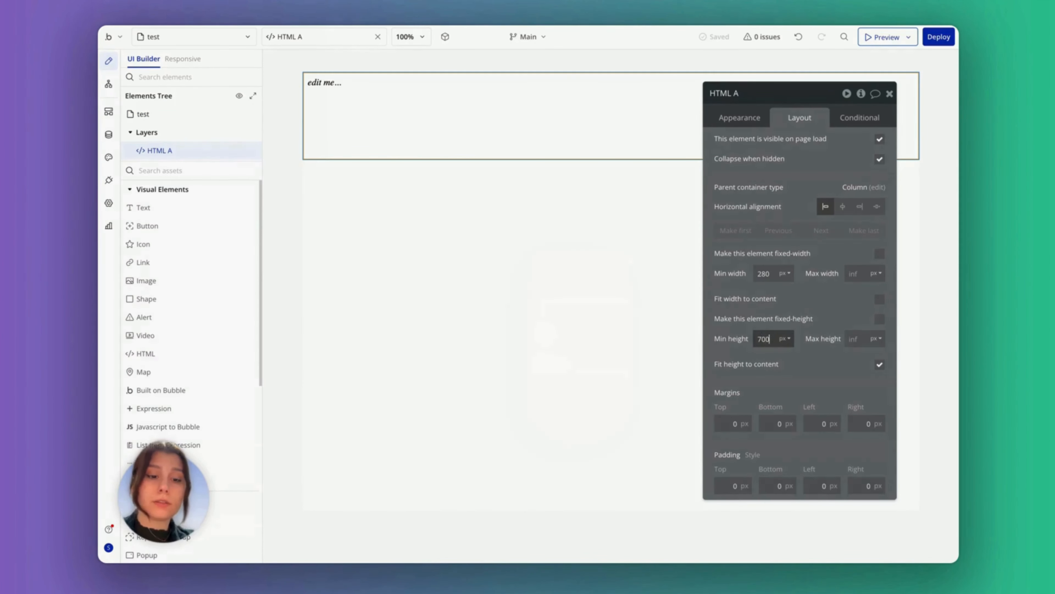
pyautogui.click(843, 206)
pyautogui.doubleClick(733, 423)
pyautogui.write('20')
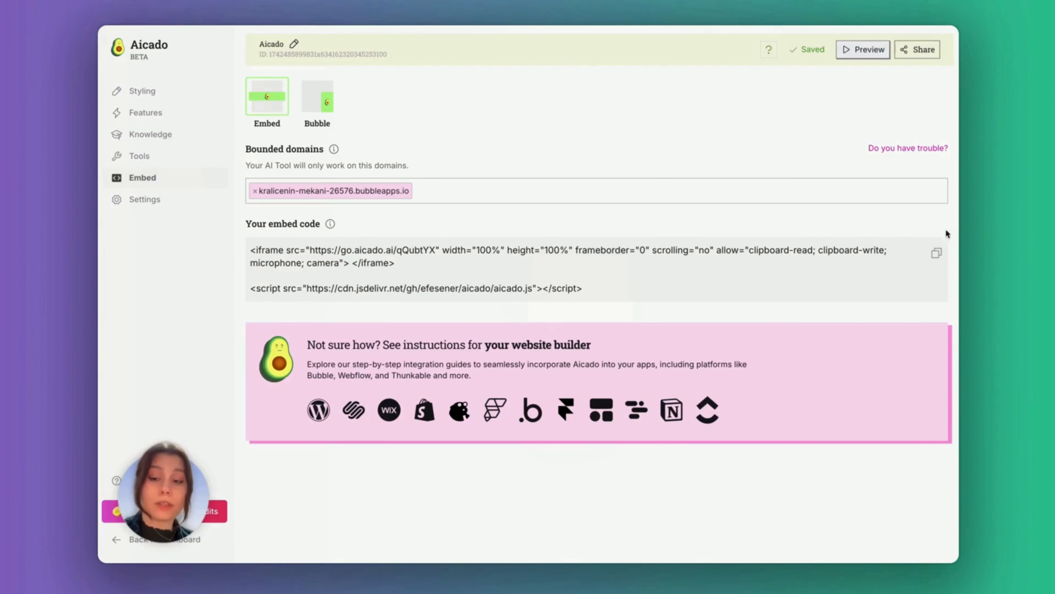
# Paste the copied Aicado embed code into the HTML element and preview the page
pyautogui.click(938, 253)
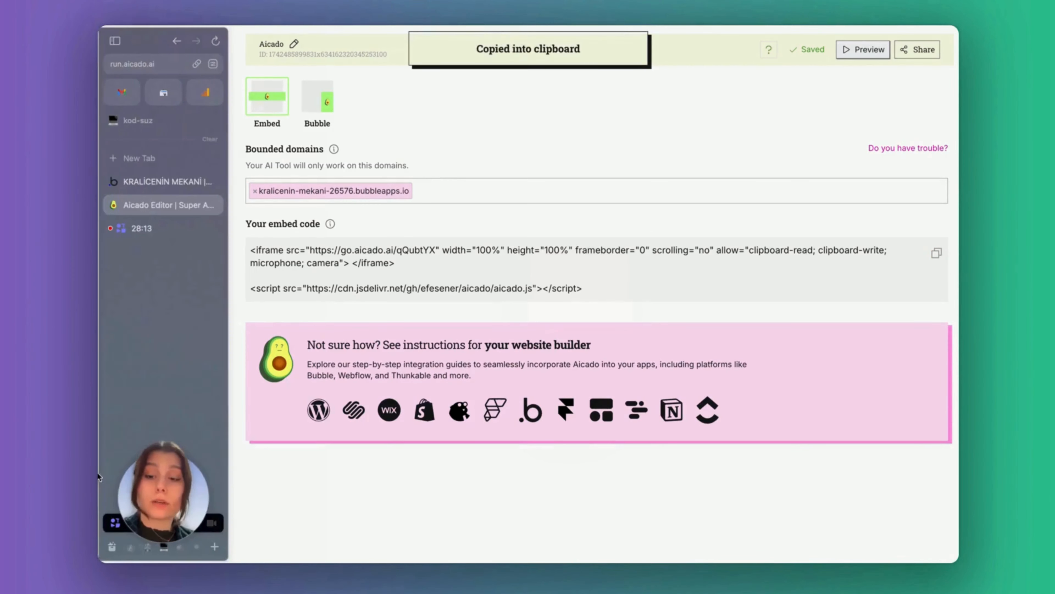
pyautogui.click(166, 182)
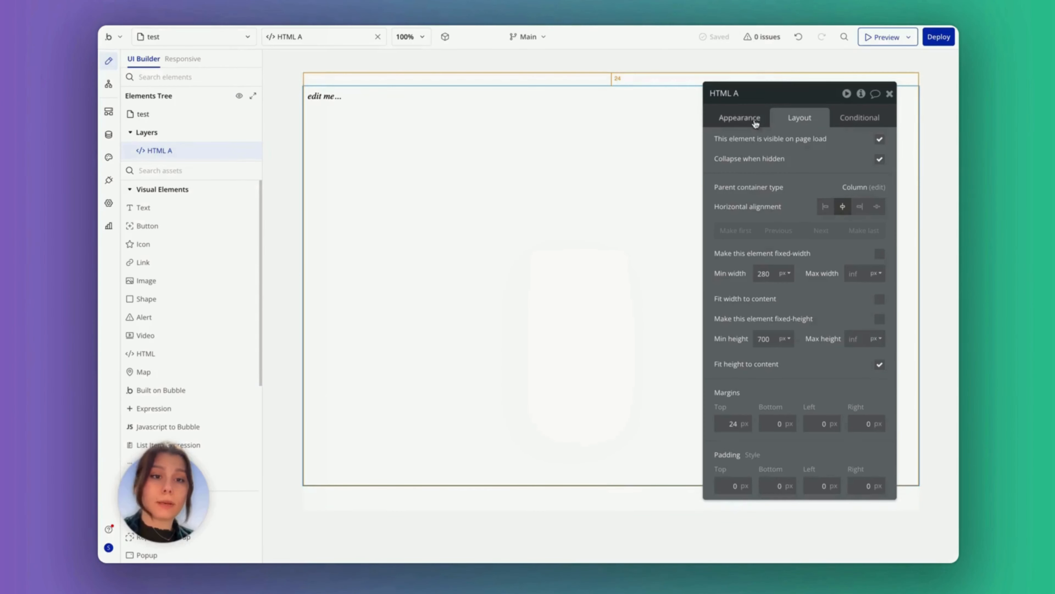
pyautogui.click(740, 117)
pyautogui.hotkey('ctrl', 'v')
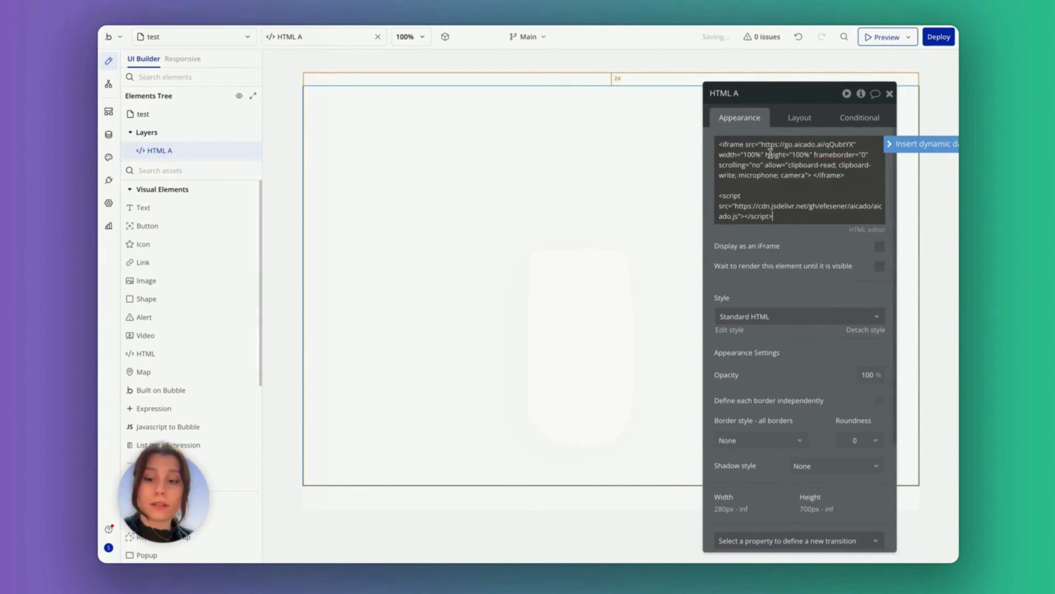
pyautogui.click(883, 36)
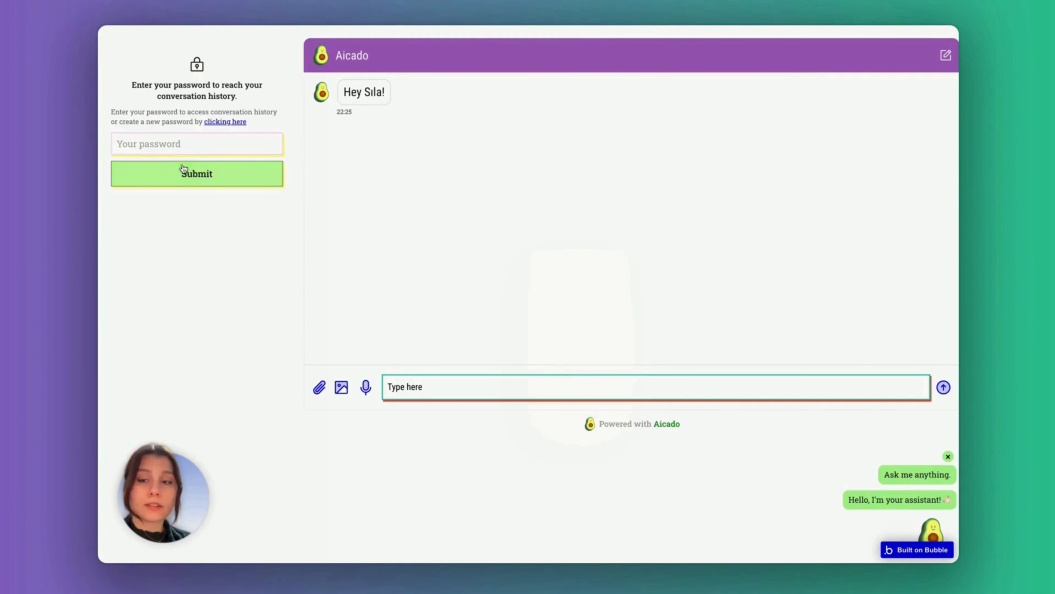
# Generate and save a conversation-history password for the embedded chatbot
pyautogui.click(234, 122)
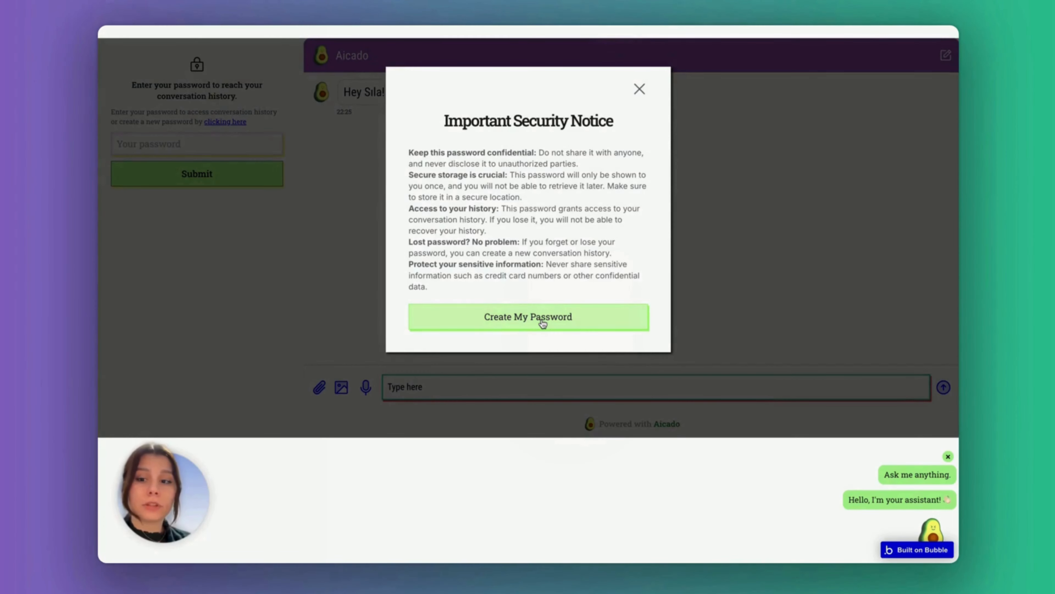
pyautogui.click(543, 323)
pyautogui.doubleClick(539, 313)
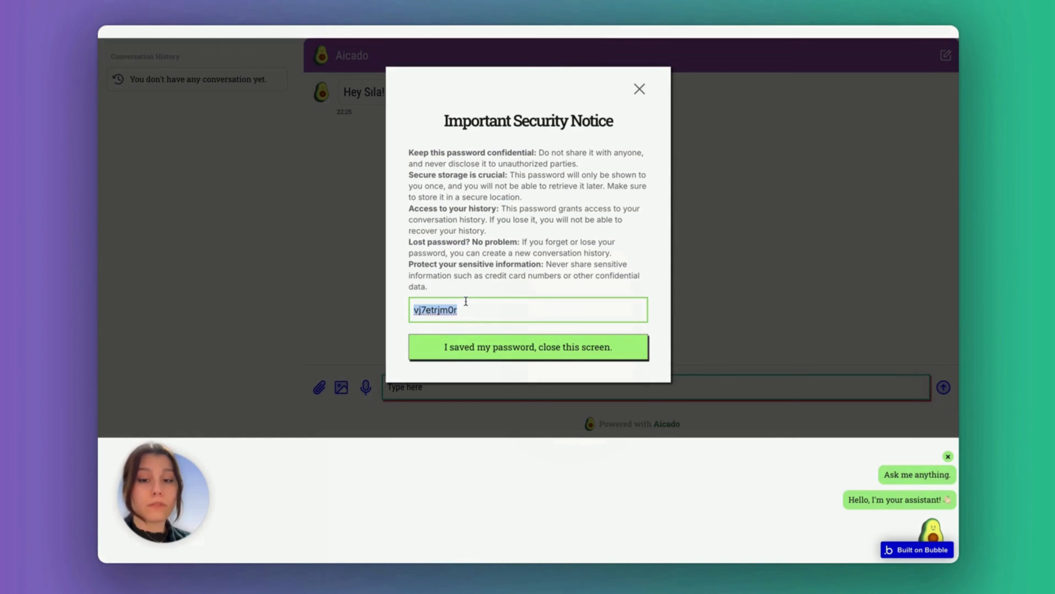
pyautogui.click(483, 344)
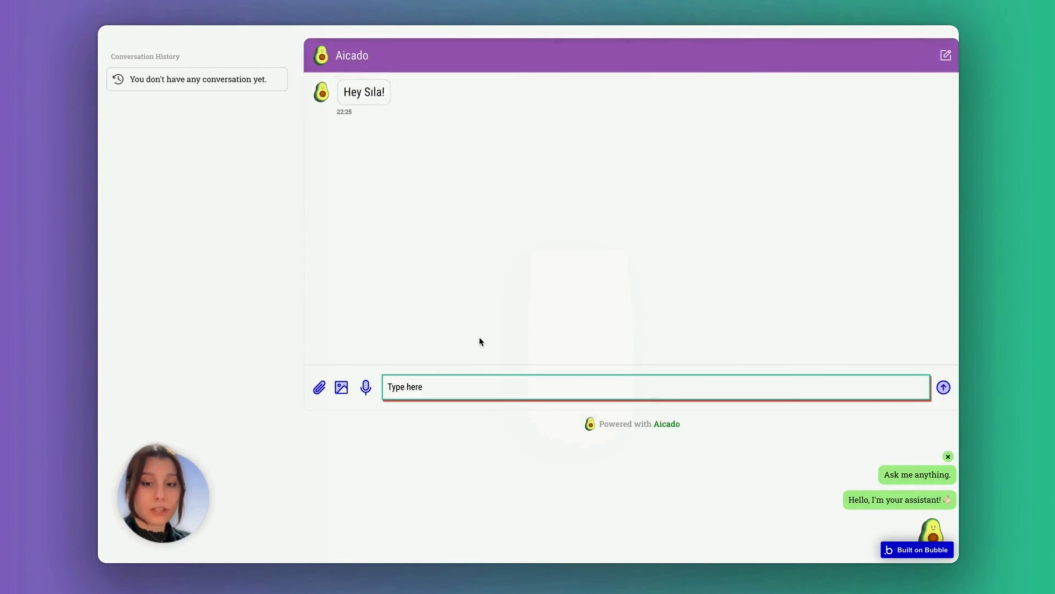